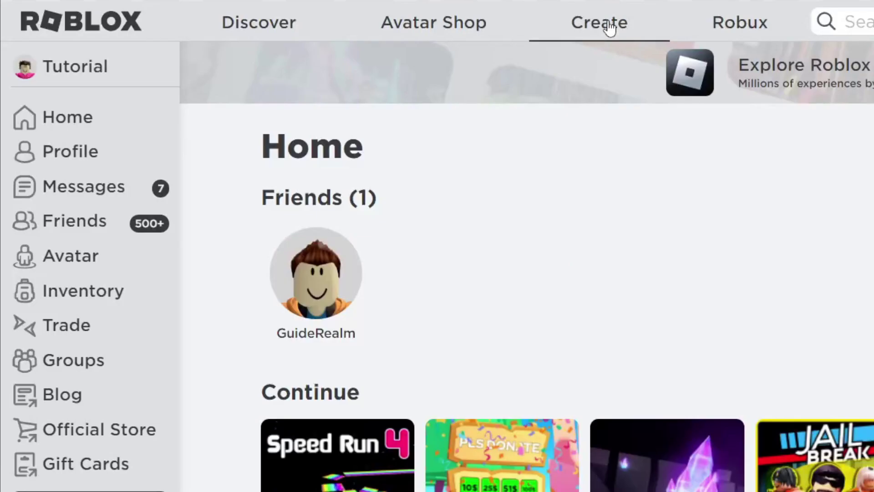
# Step: Download Roblox Studio from the Creator Dashboard and return to the Roblox home page
pyautogui.click(276, 55)
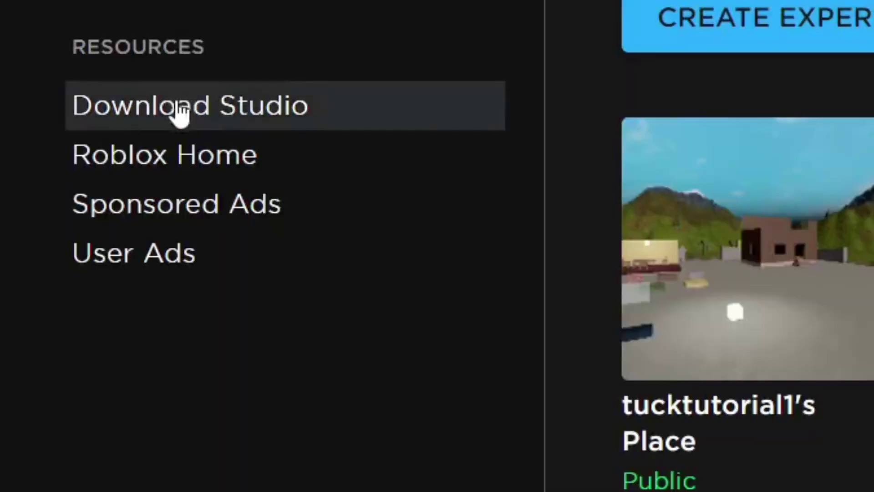
pyautogui.click(43, 241)
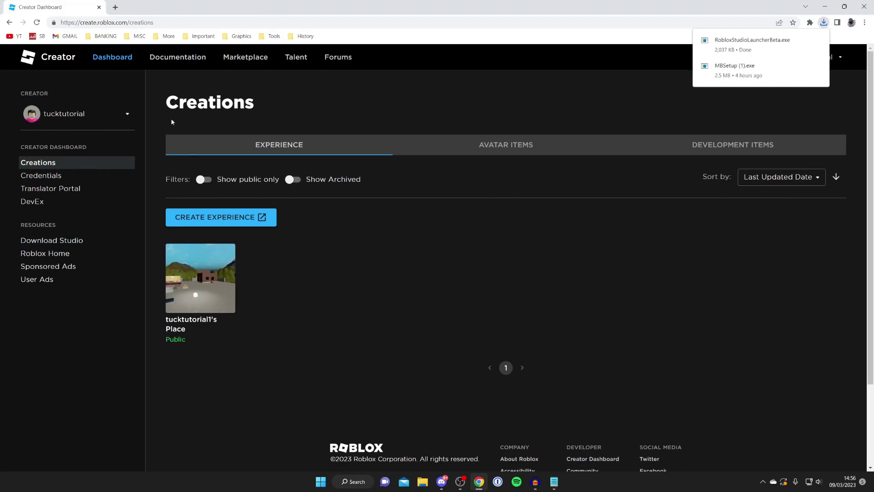
pyautogui.click(9, 22)
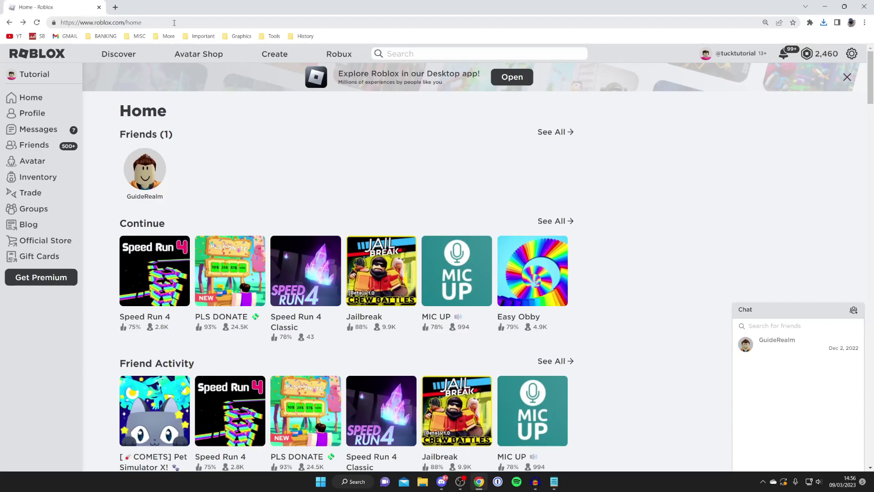
pyautogui.moveTo(141, 23); pyautogui.dragTo(127, 23)
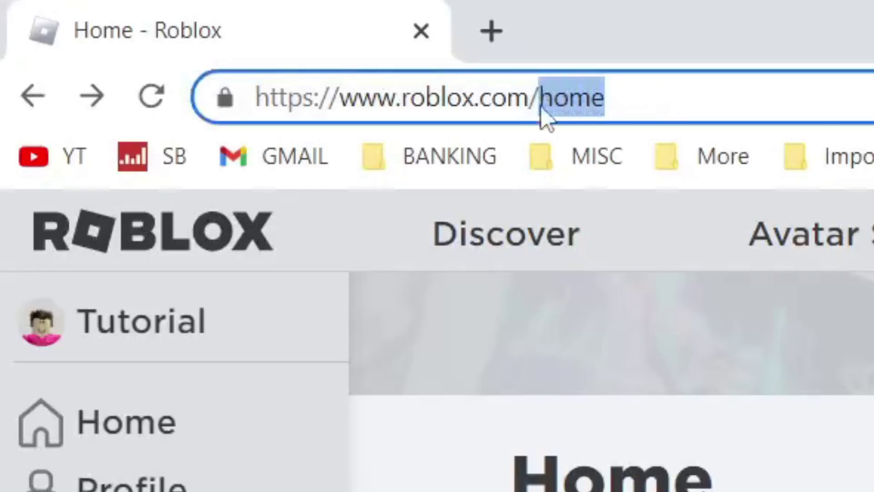
pyautogui.press('BackSpace')
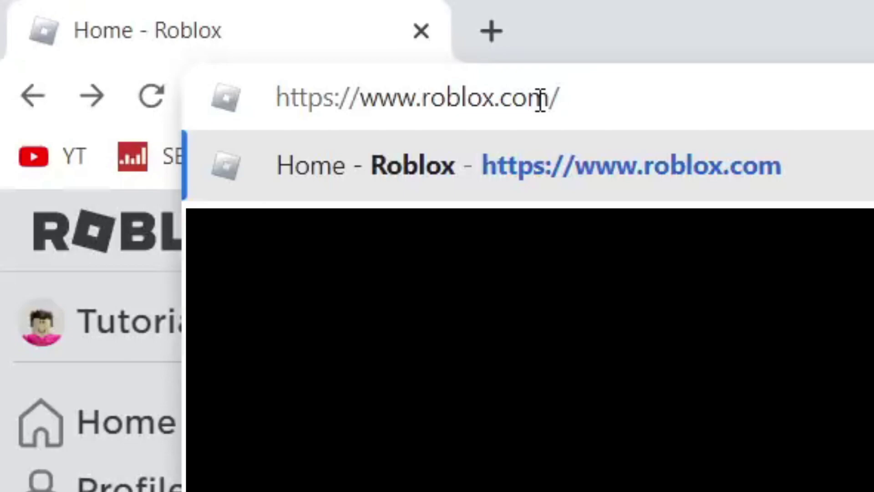
pyautogui.write('create')
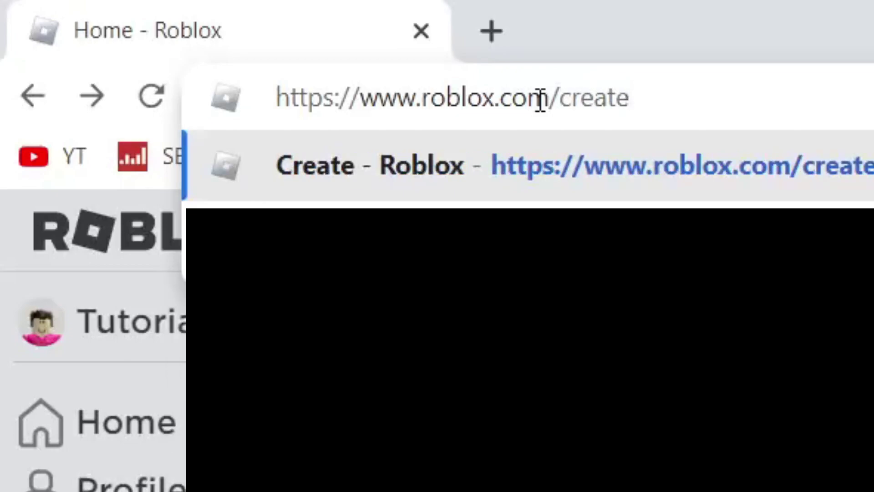
pyautogui.press('Return')
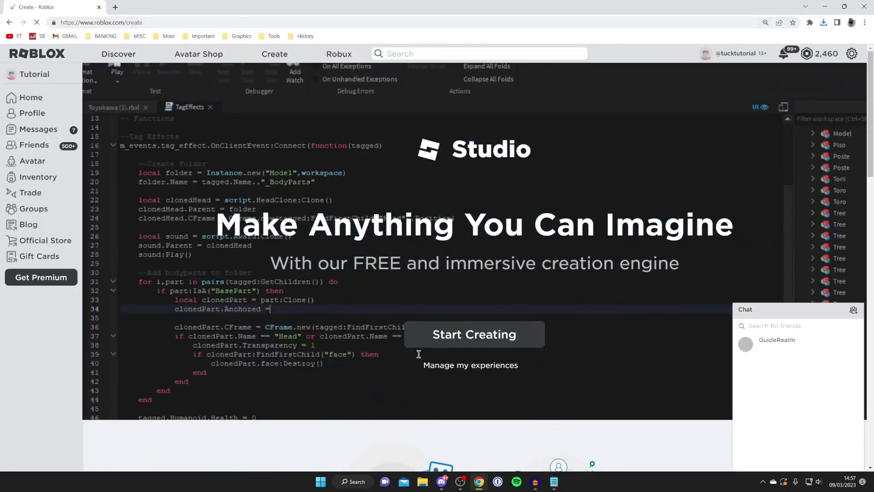
pyautogui.click(432, 337)
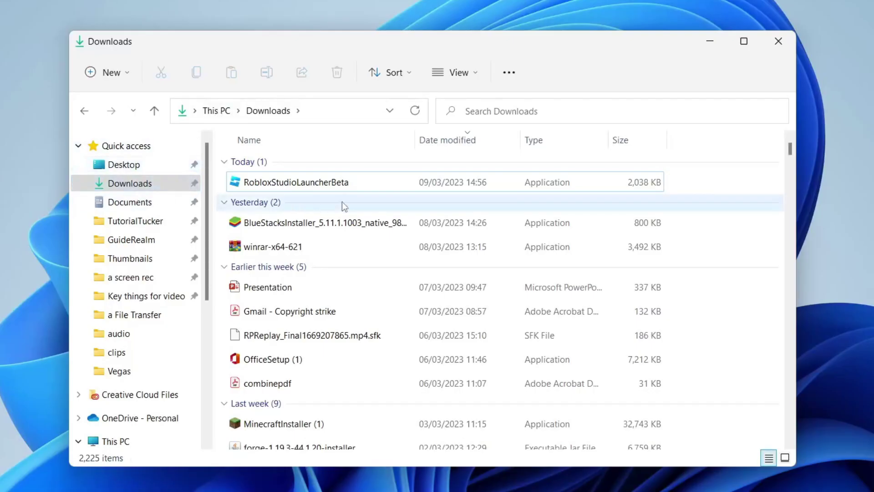
pyautogui.doubleClick(366, 202)
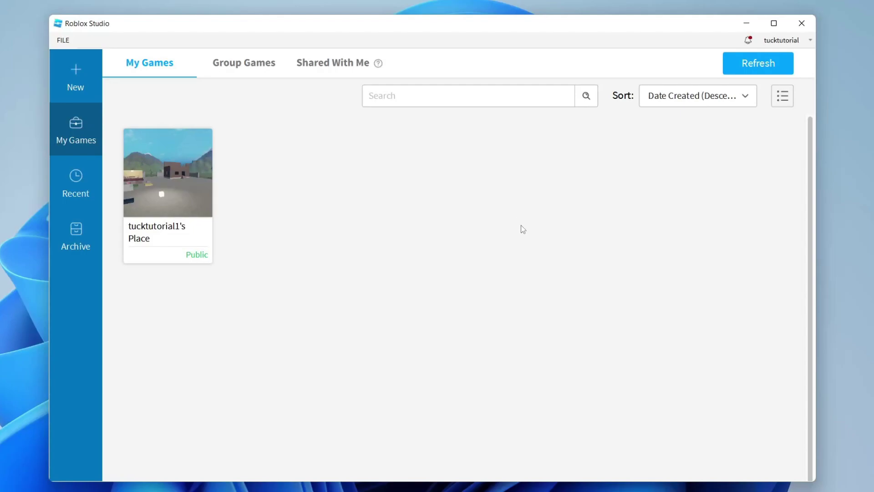
# Step: Look through the Theme and Gameplay templates and create a new place from the Classic Baseplate template
pyautogui.click(83, 80)
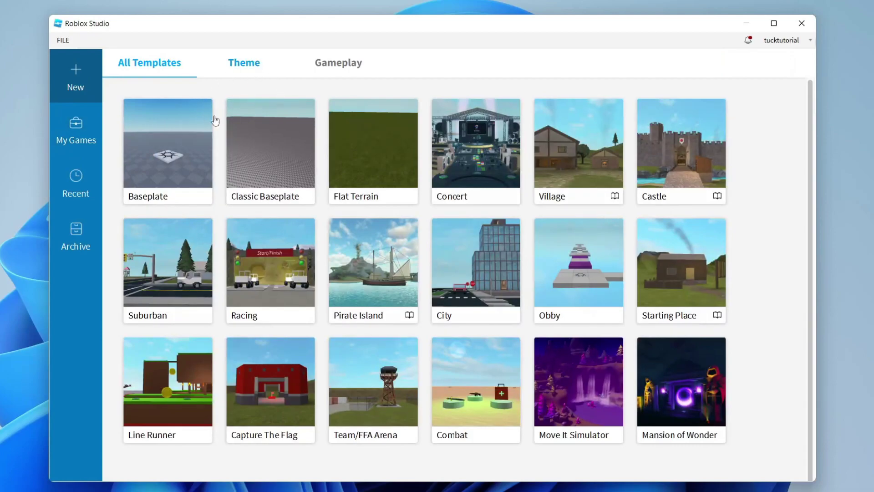
pyautogui.click(250, 76)
pyautogui.click(344, 74)
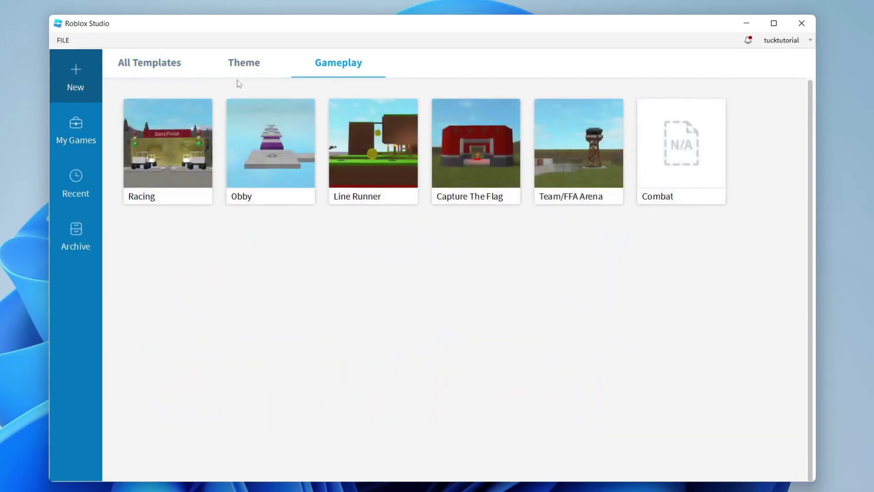
pyautogui.click(141, 71)
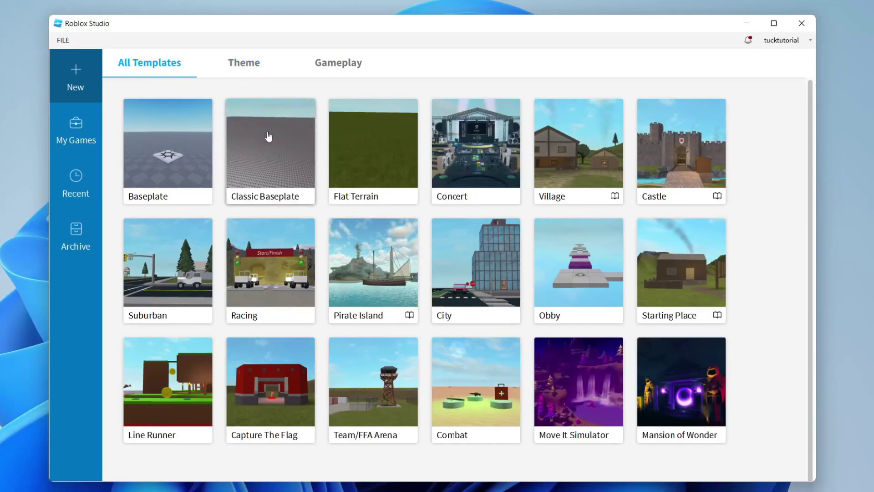
pyautogui.click(267, 166)
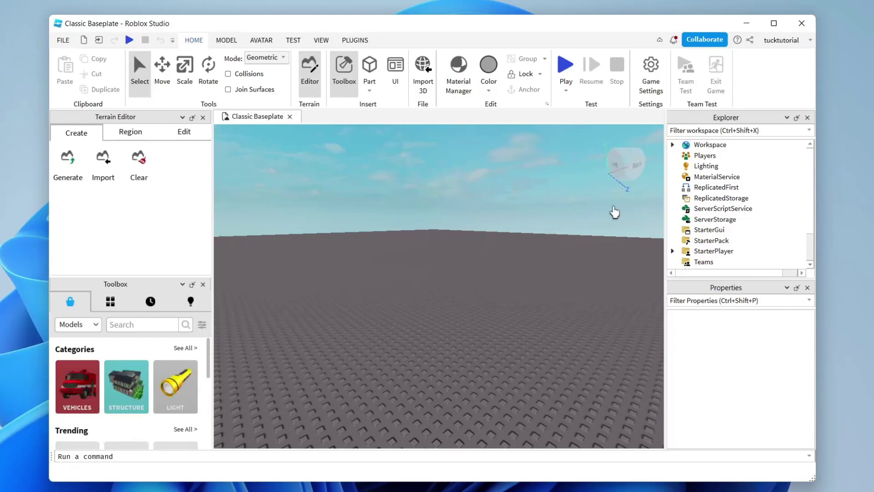
# Step: Insert a Block part onto the baseplate
pyautogui.moveTo(553, 319); pyautogui.dragTo(552, 319, button='right')
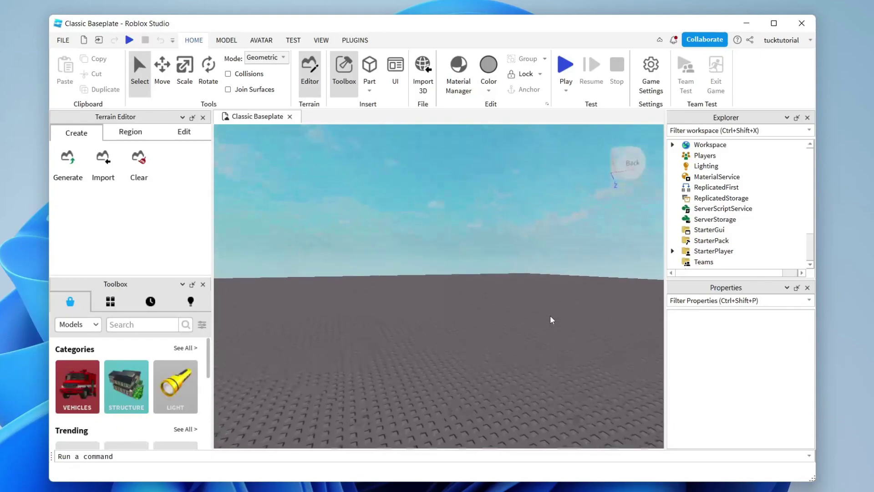
pyautogui.moveTo(512, 290); pyautogui.dragTo(512, 290, button='right')
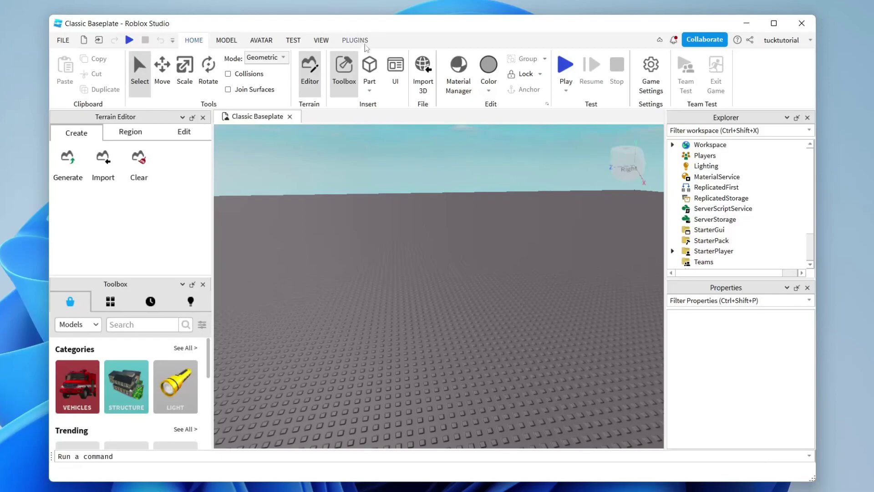
pyautogui.click(370, 91)
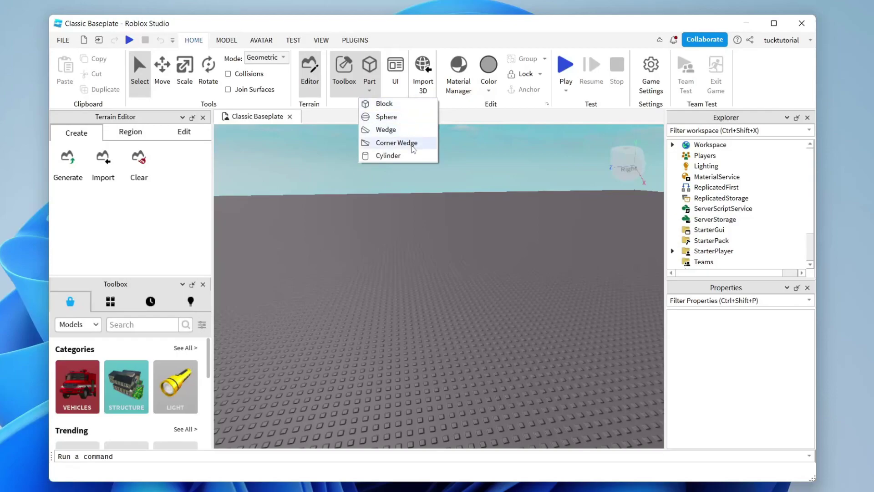
pyautogui.click(384, 104)
pyautogui.scroll(5, 449, 288)
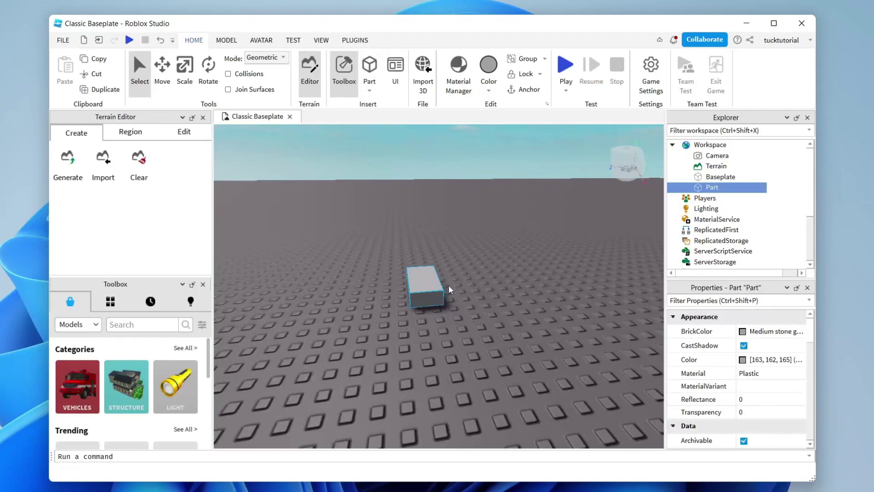
pyautogui.scroll(-4, 451, 291)
pyautogui.scroll(2, 456, 291)
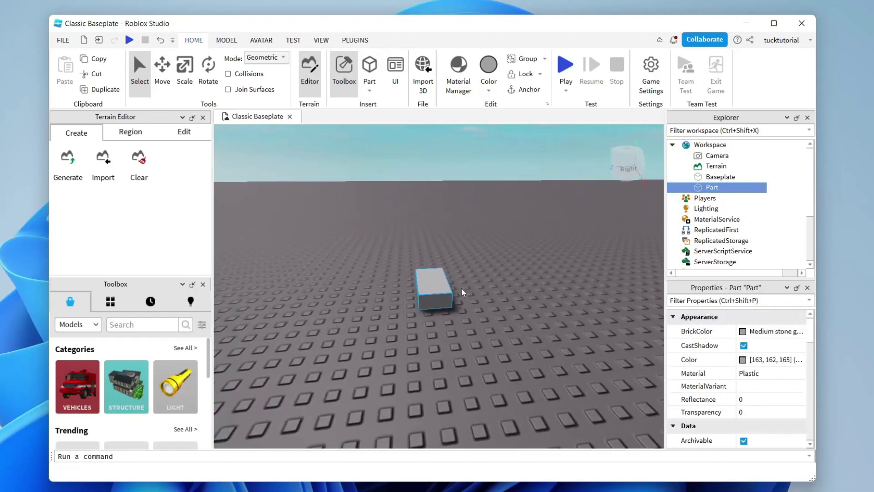
# Step: Scale the block wider on both sides along the red axis and deeper towards the front to form a slab
pyautogui.moveTo(462, 288); pyautogui.dragTo(462, 292, button='right')
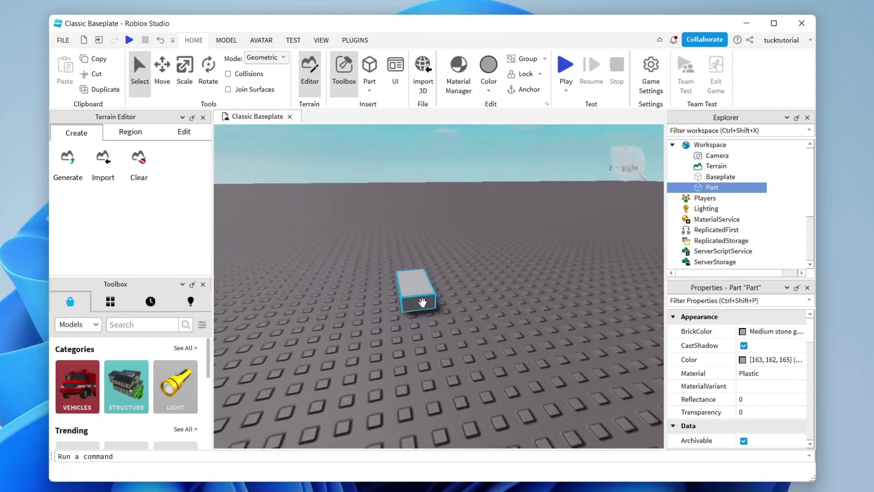
pyautogui.moveTo(415, 327); pyautogui.dragTo(415, 327, button='right')
pyautogui.moveTo(504, 304); pyautogui.dragTo(503, 305, button='right')
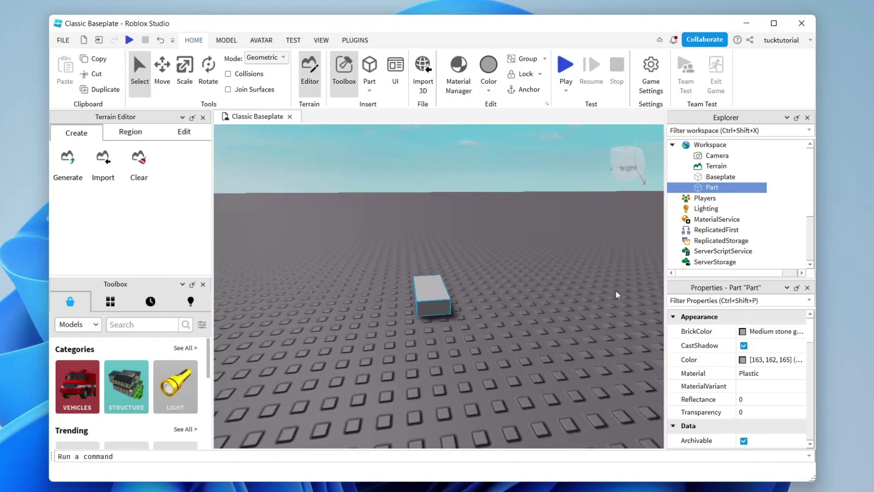
pyautogui.moveTo(616, 295); pyautogui.dragTo(615, 295, button='right')
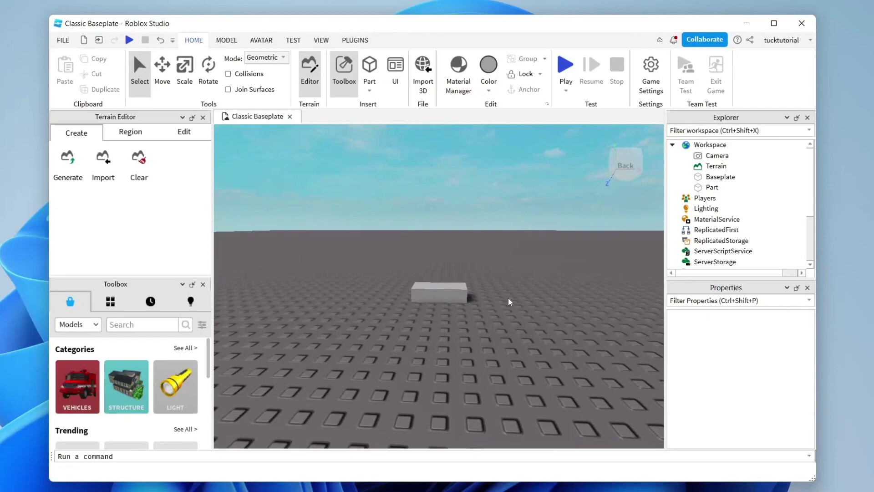
pyautogui.click(448, 289)
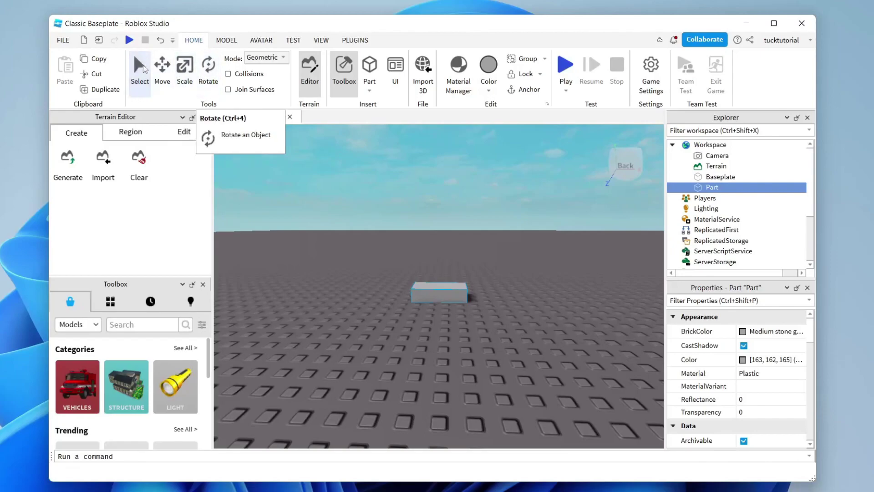
pyautogui.click(184, 66)
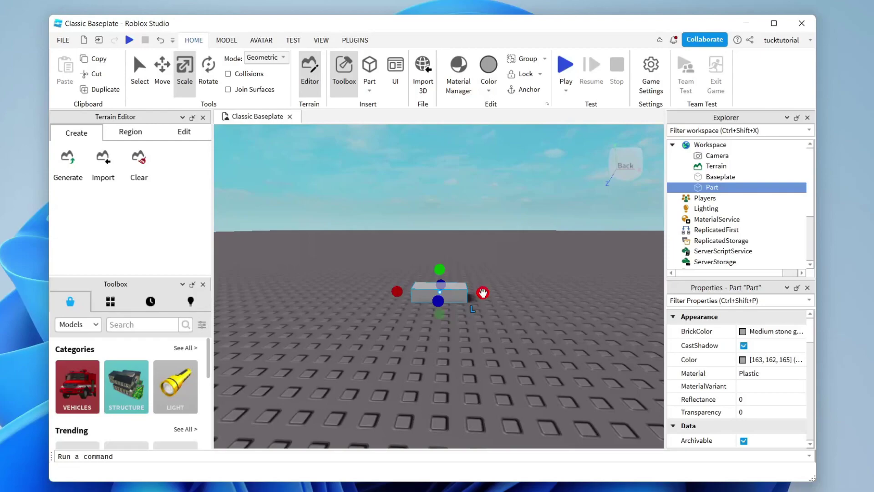
pyautogui.moveTo(482, 292); pyautogui.dragTo(538, 293)
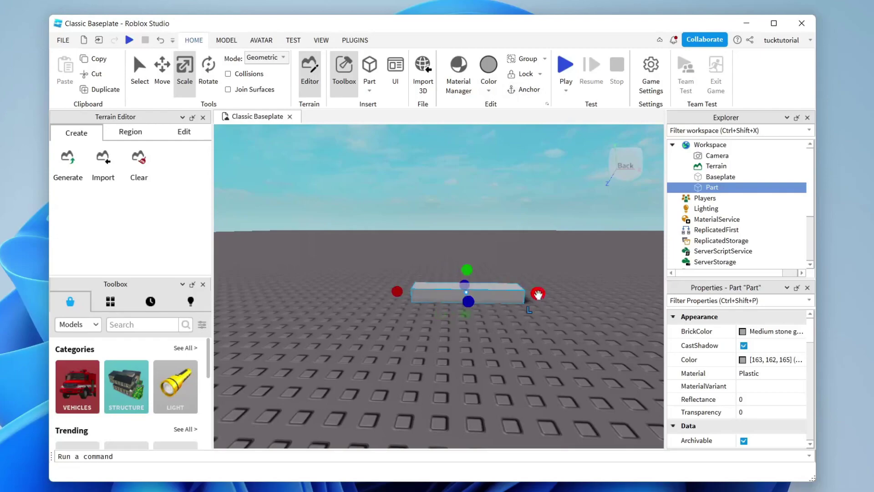
pyautogui.moveTo(401, 291); pyautogui.dragTo(371, 291)
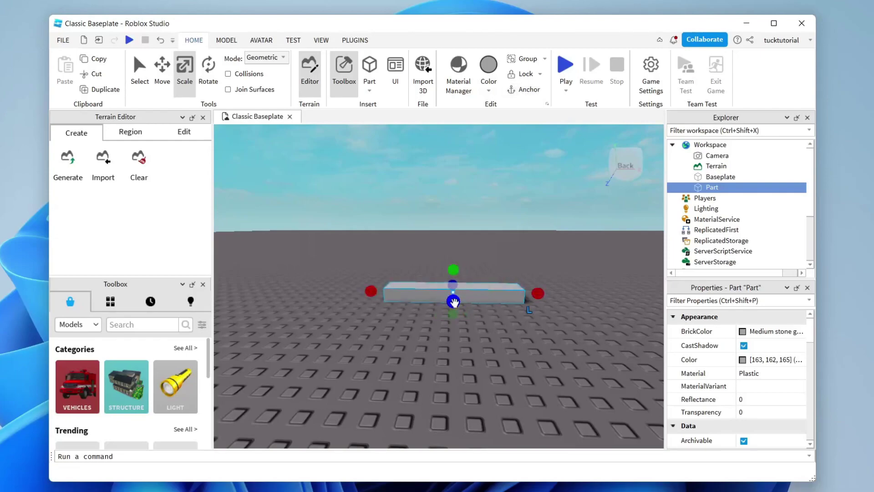
pyautogui.moveTo(454, 301); pyautogui.dragTo(454, 325)
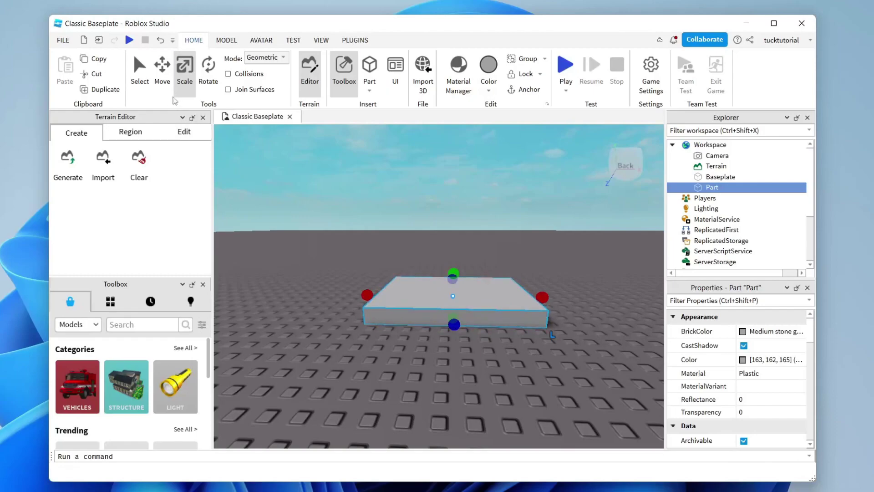
# Step: Move the slab straight up so it floats above the baseplate
pyautogui.click(161, 74)
pyautogui.moveTo(454, 228); pyautogui.dragTo(453, 170)
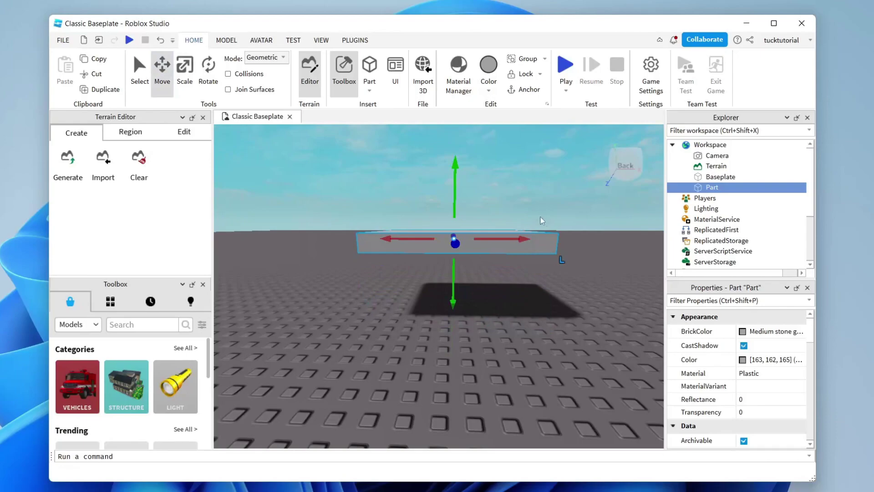
pyautogui.scroll(-5, 524, 286)
pyautogui.moveTo(562, 243); pyautogui.dragTo(558, 244, button='right')
pyautogui.scroll(2, 505, 262)
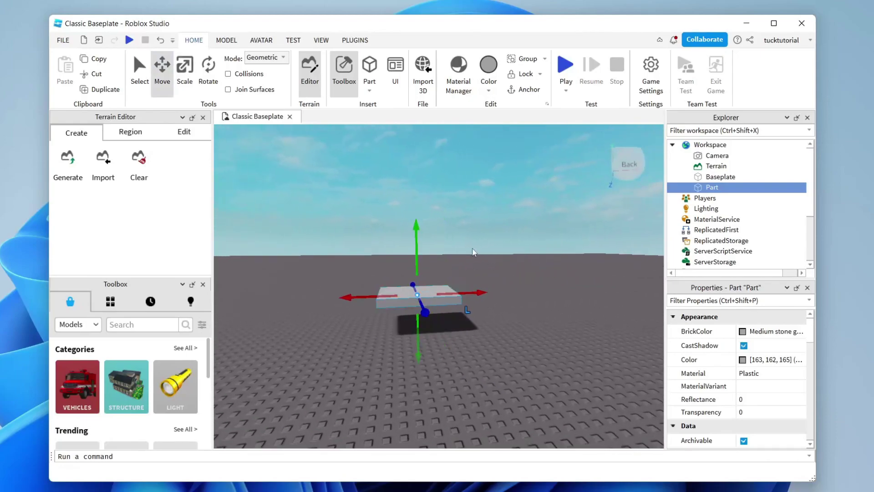
pyautogui.scroll(2, 473, 252)
pyautogui.moveTo(481, 258); pyautogui.dragTo(481, 258, button='right')
pyautogui.moveTo(437, 239); pyautogui.dragTo(437, 218)
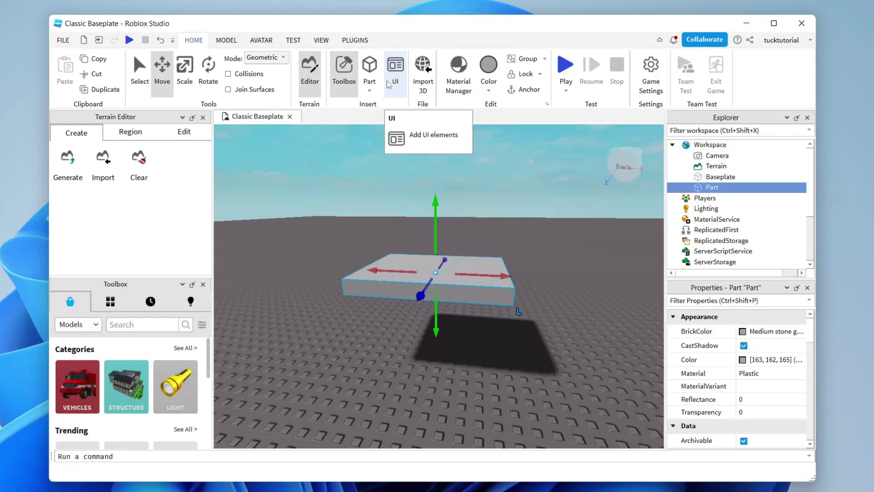
# Step: Insert a Sphere part and move it sideways along the red axis until it sits clear beside the slab
pyautogui.click(370, 90)
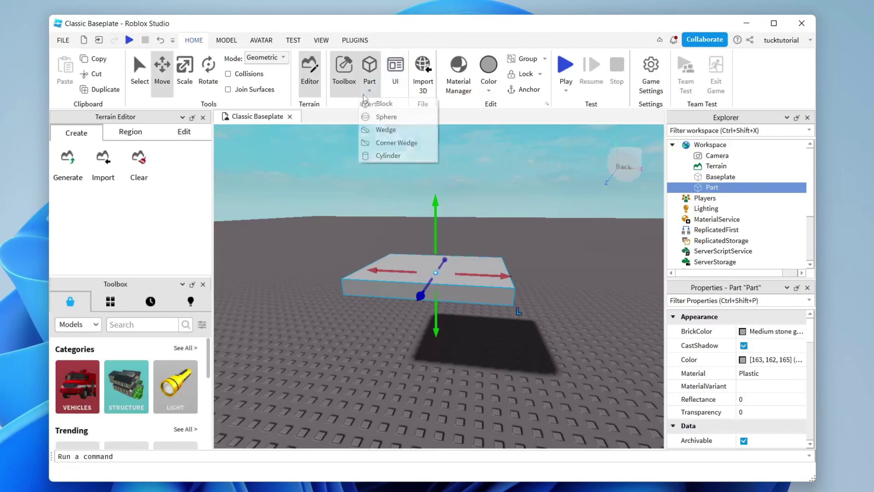
pyautogui.click(387, 117)
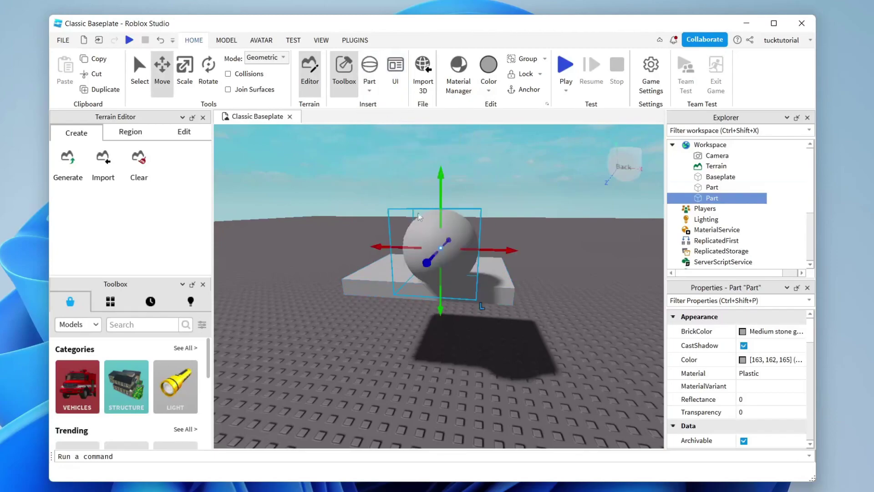
pyautogui.moveTo(482, 250); pyautogui.dragTo(669, 260)
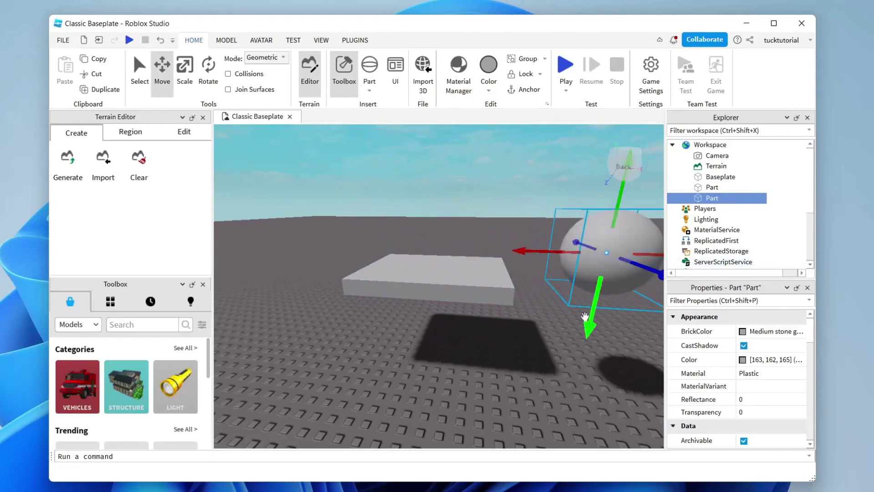
pyautogui.moveTo(282, 246); pyautogui.dragTo(291, 246, button='right')
pyautogui.moveTo(469, 292); pyautogui.dragTo(474, 296, button='right')
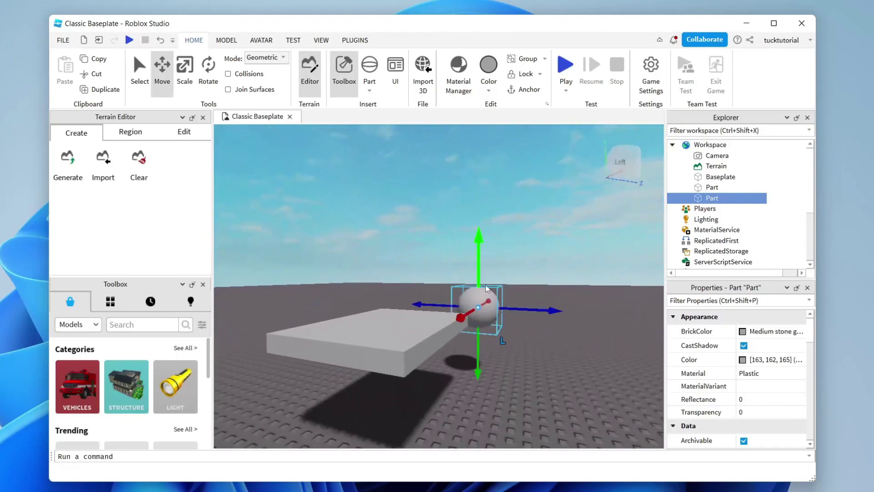
pyautogui.moveTo(576, 336); pyautogui.dragTo(587, 359, button='right')
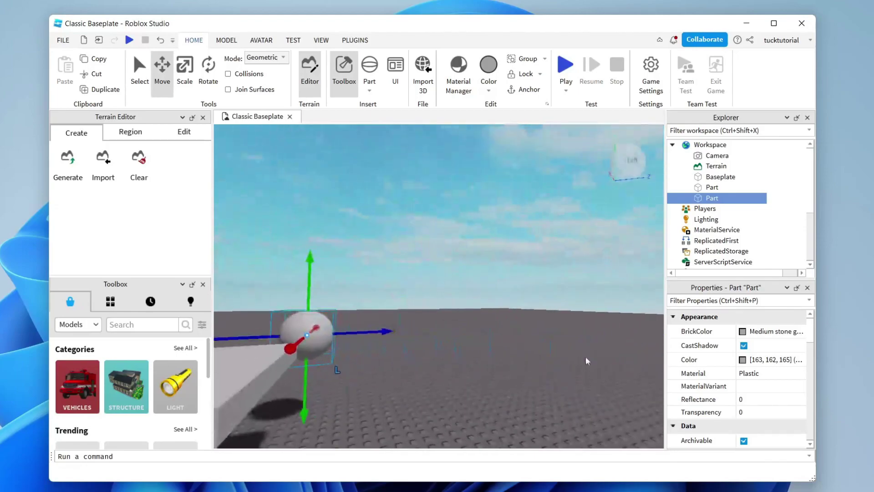
pyautogui.scroll(5, 587, 360)
pyautogui.moveTo(401, 313); pyautogui.dragTo(401, 314, button='right')
pyautogui.scroll(3, 653, 354)
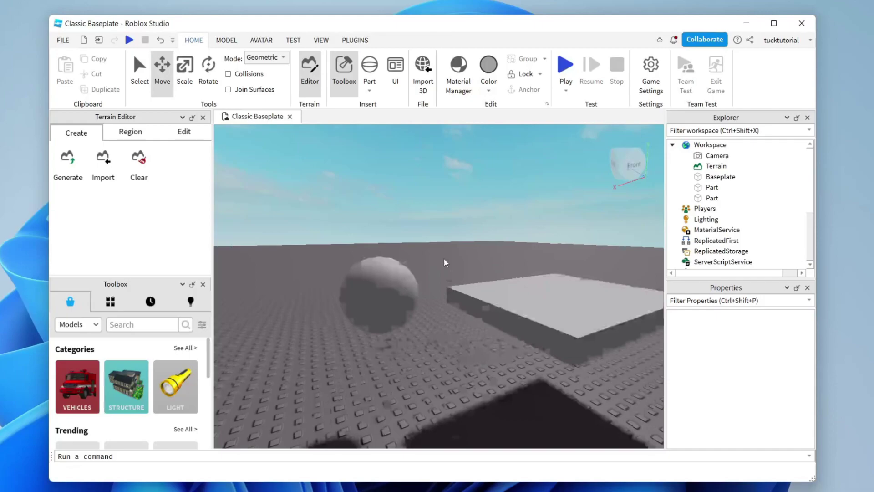
# Step: Set the floating slab's BrickColor to Cyan
pyautogui.scroll(-2, 445, 260)
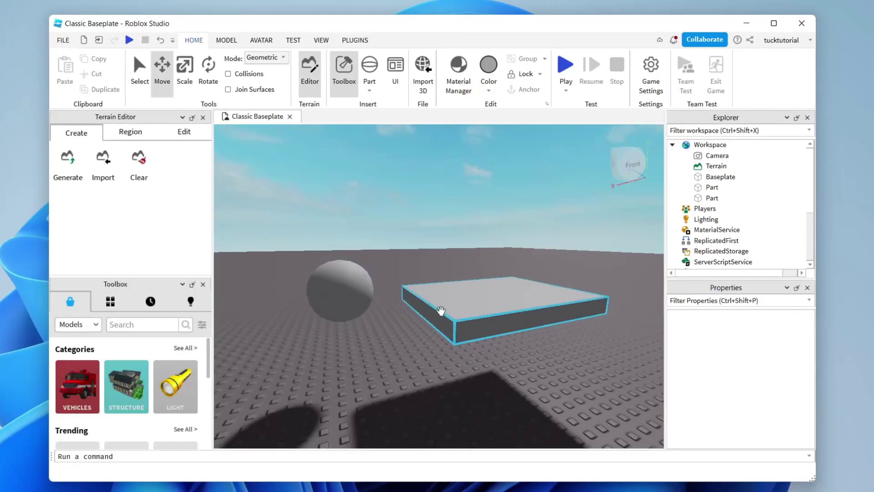
pyautogui.click(463, 314)
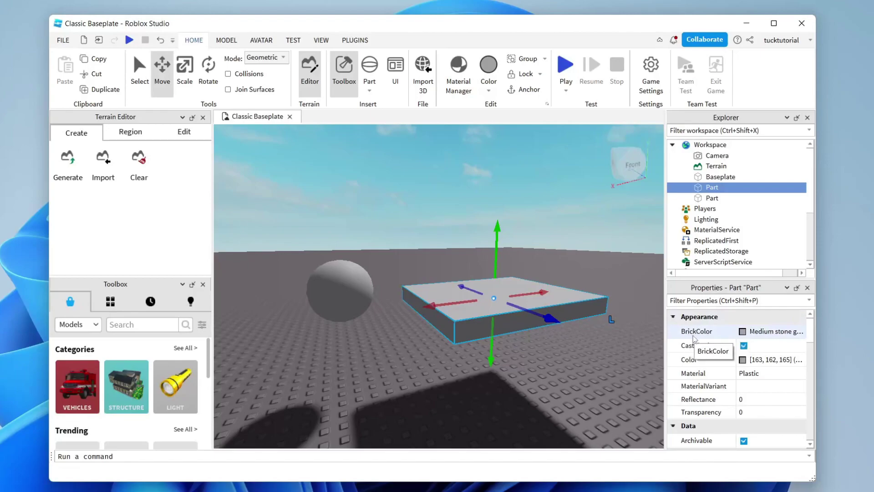
pyautogui.click(759, 336)
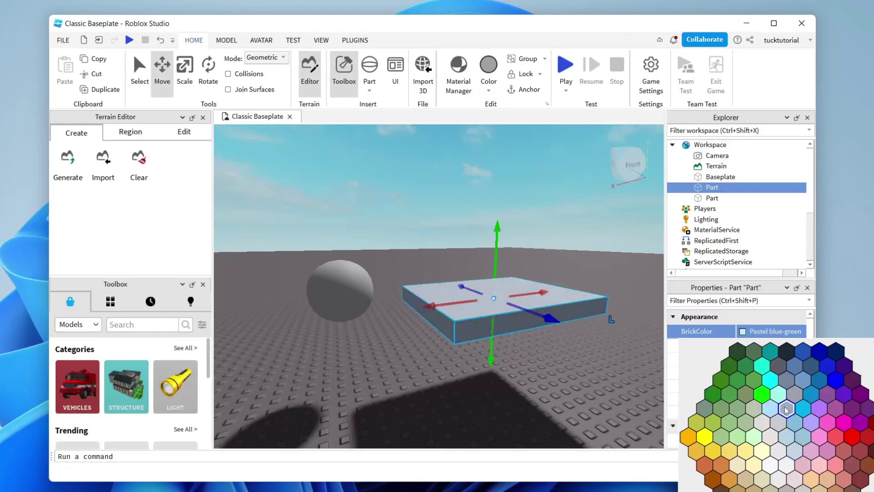
pyautogui.click(803, 411)
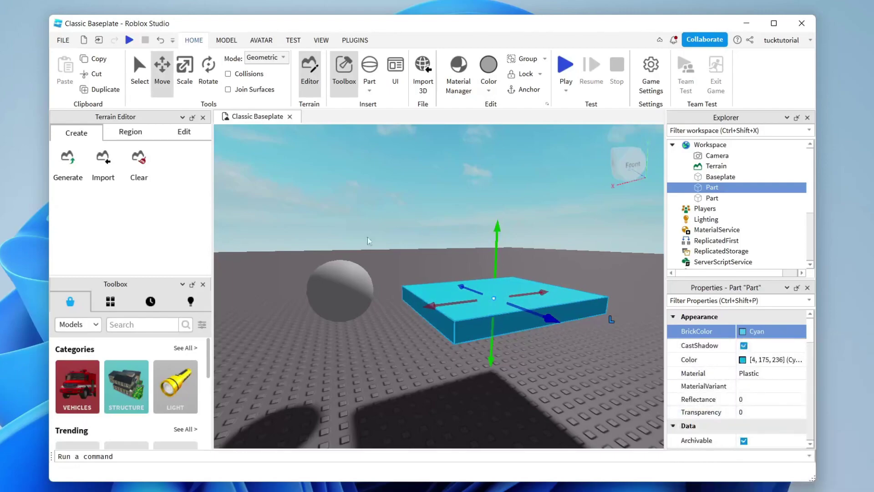
# Step: Set the sphere's BrickColor to Really red
pyautogui.click(352, 280)
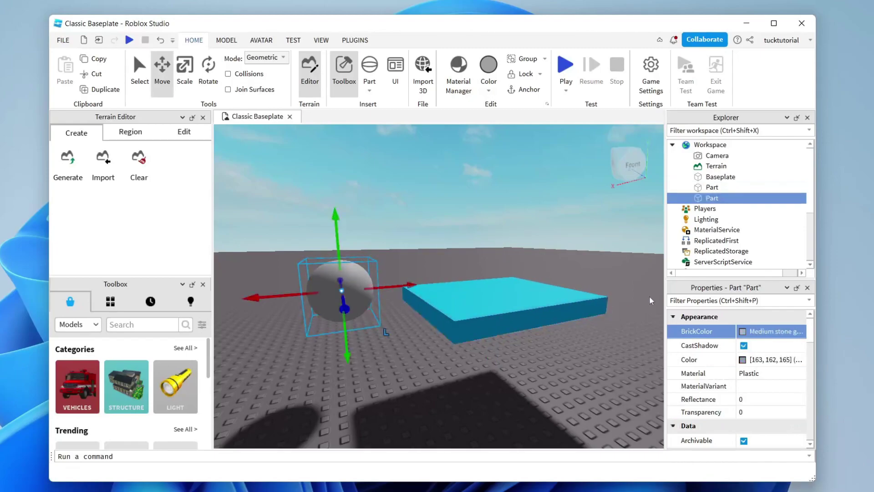
pyautogui.click(760, 335)
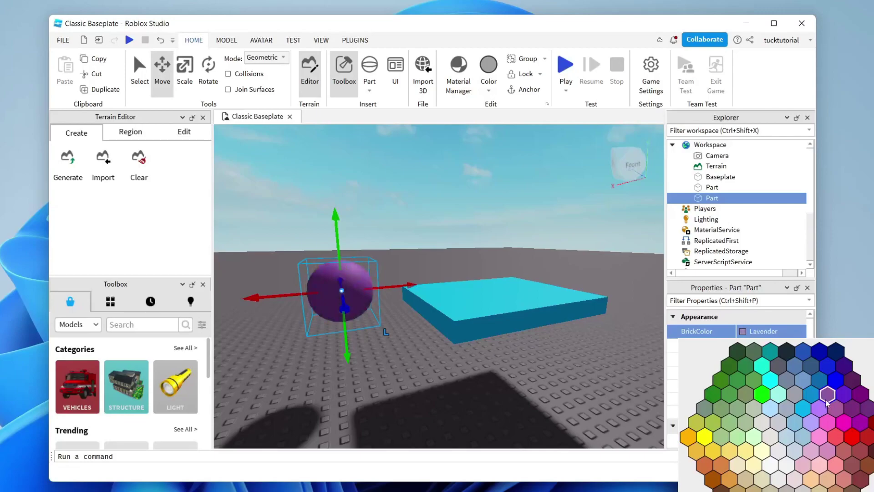
pyautogui.click(852, 438)
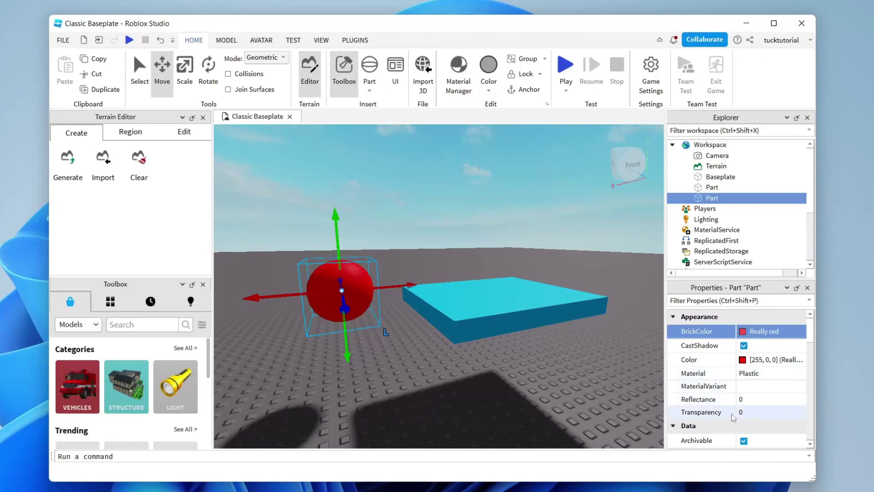
# Step: Try Ice and Marble as the sphere's material and settle on Ice
pyautogui.click(750, 374)
pyautogui.click(749, 374)
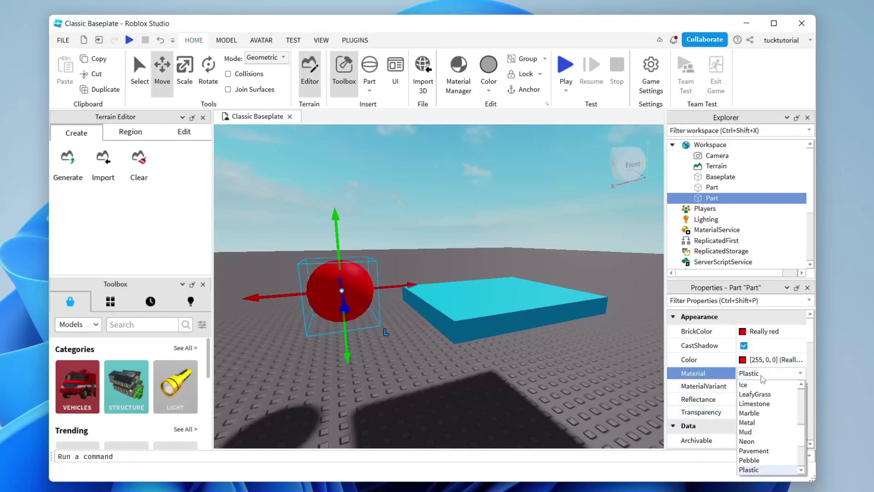
pyautogui.click(763, 391)
pyautogui.click(769, 374)
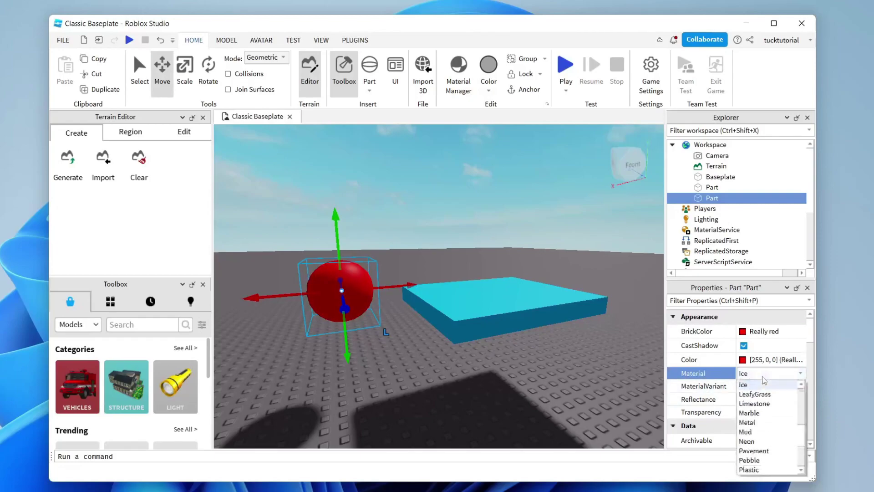
pyautogui.click(752, 412)
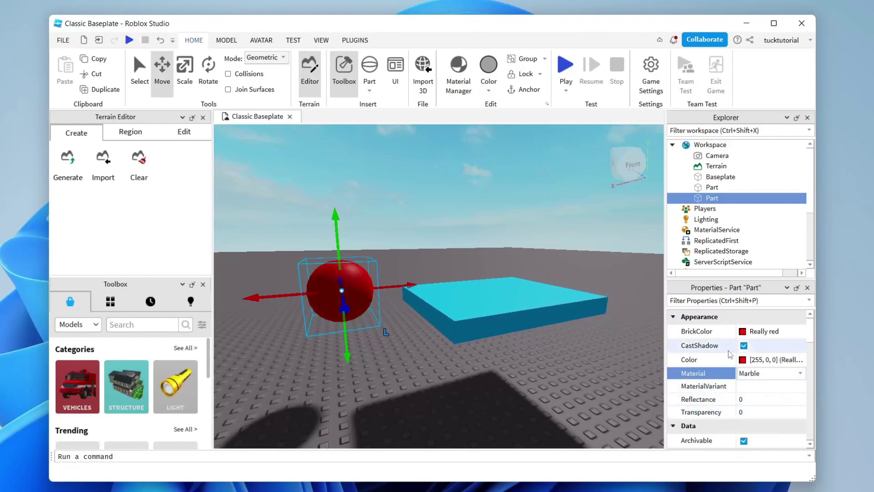
pyautogui.click(769, 375)
pyautogui.click(761, 392)
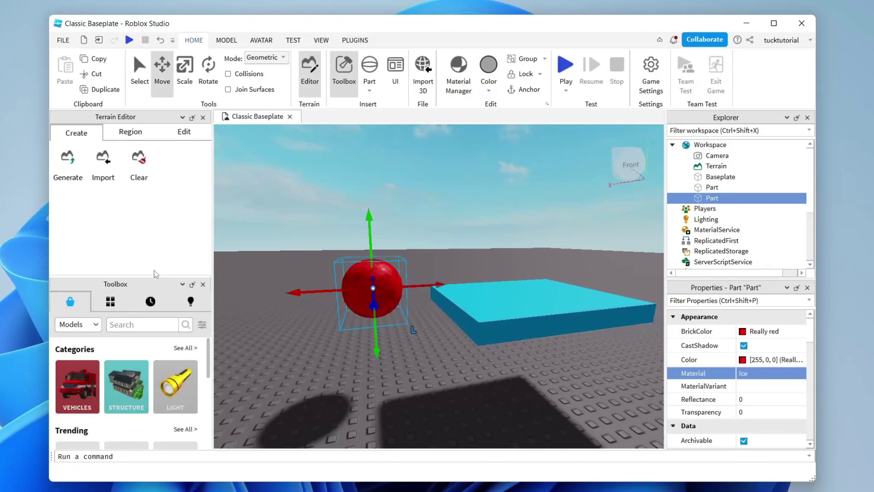
# Step: Insert the trending "obby part neon" model from the Toolbox models into the scene
pyautogui.click(77, 324)
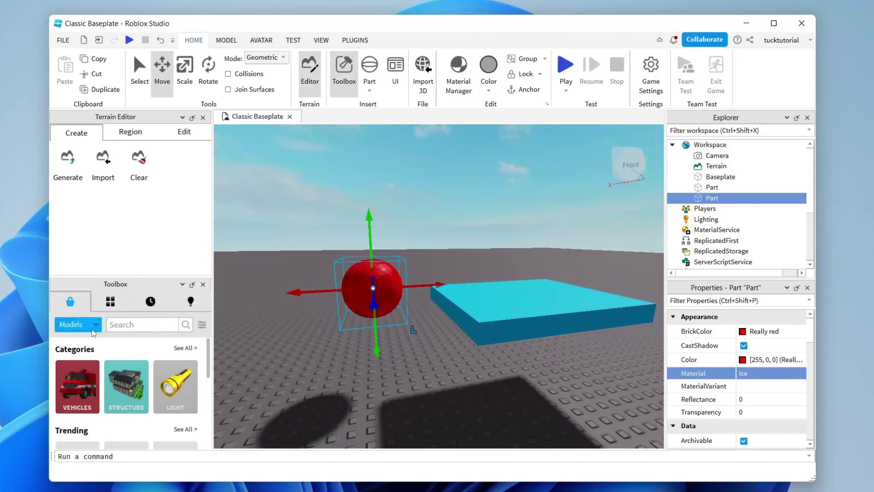
pyautogui.click(78, 355)
pyautogui.click(76, 325)
pyautogui.click(77, 341)
pyautogui.scroll(-3, 78, 378)
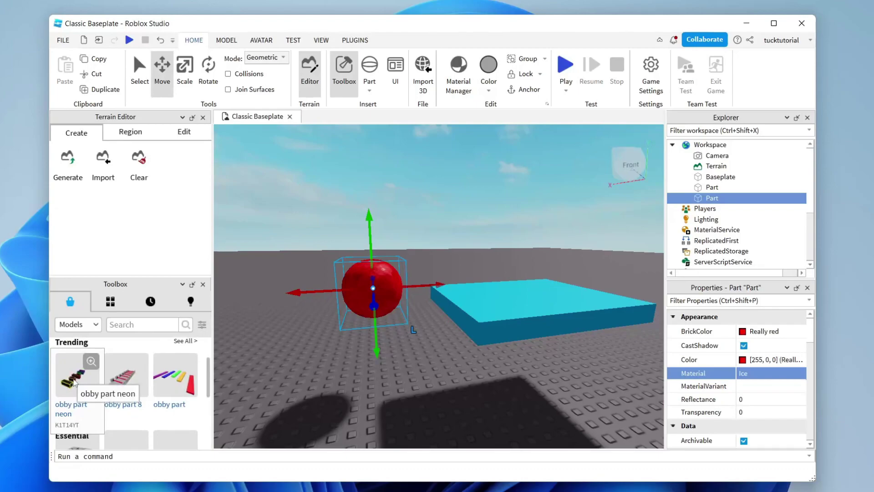
pyautogui.click(75, 382)
pyautogui.scroll(5, 407, 310)
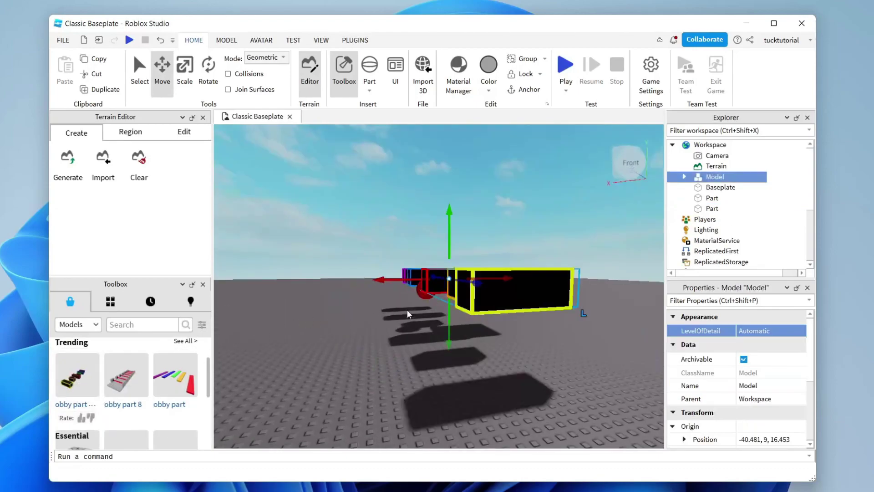
# Step: Move the obby model along its red axis to X position -22.481, clear of the sphere and slab
pyautogui.scroll(-3, 414, 308)
pyautogui.moveTo(487, 281); pyautogui.dragTo(396, 292)
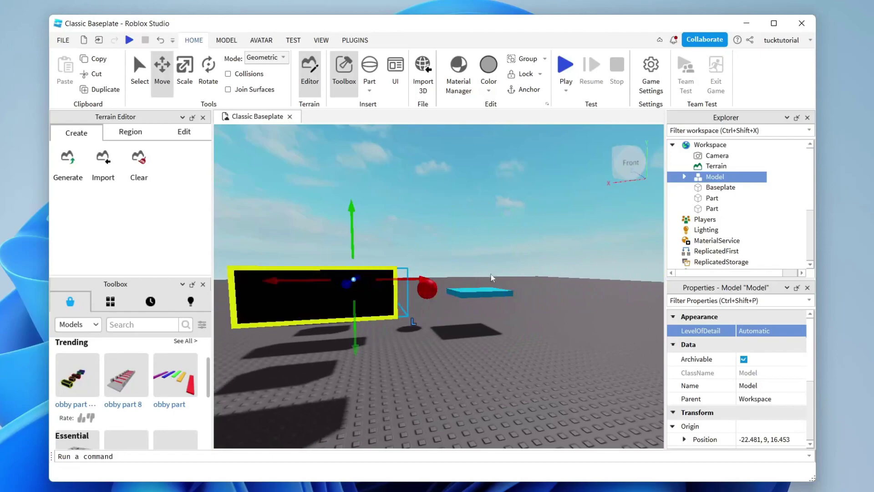
pyautogui.scroll(2, 567, 247)
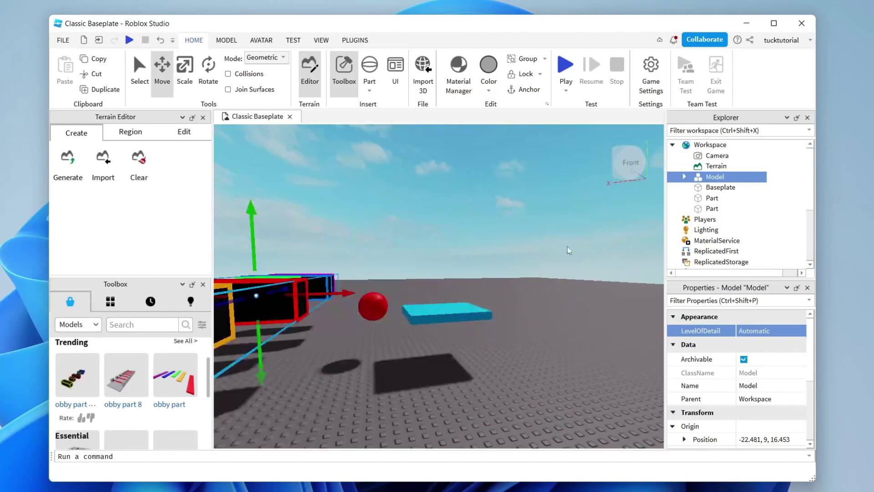
pyautogui.scroll(3, 569, 246)
pyautogui.press('f')
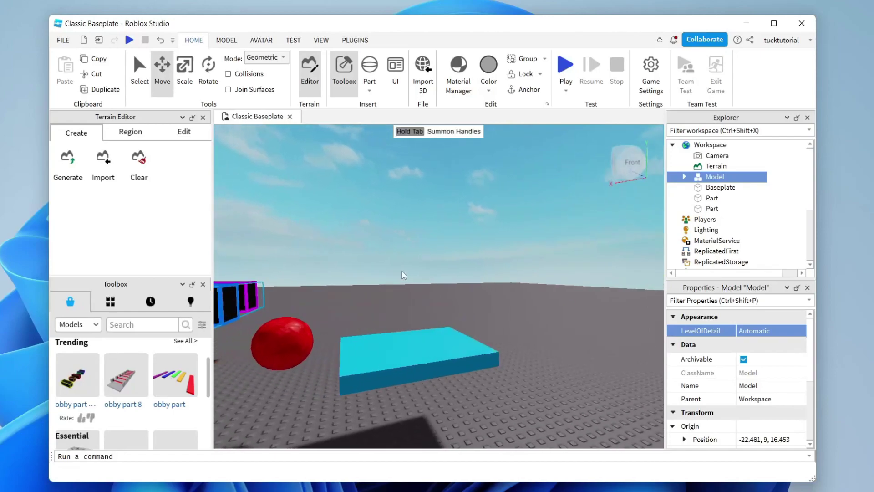
pyautogui.moveTo(400, 269); pyautogui.dragTo(458, 192, button='right')
pyautogui.scroll(4, 458, 194)
pyautogui.scroll(-2, 457, 194)
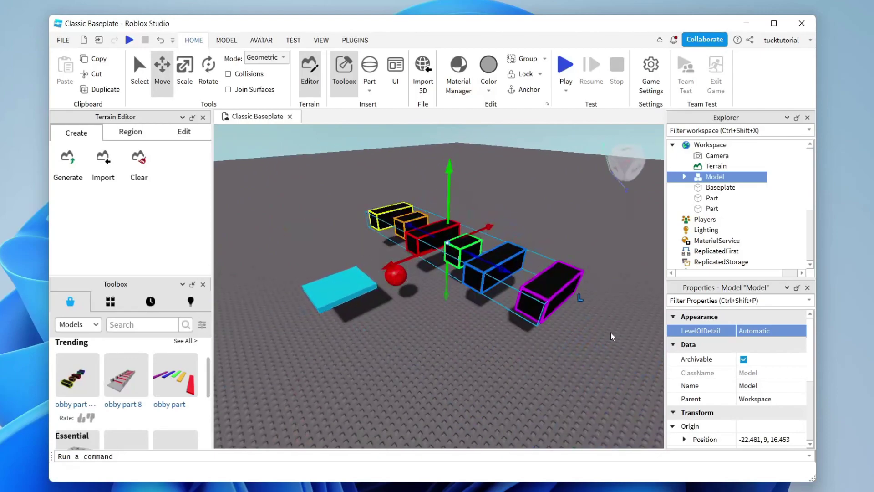
# Step: Rotate the obby model about its vertical axis to line up with the slab and sphere, and move it lengthwise past the sphere
pyautogui.click(208, 68)
pyautogui.moveTo(444, 273); pyautogui.dragTo(362, 252)
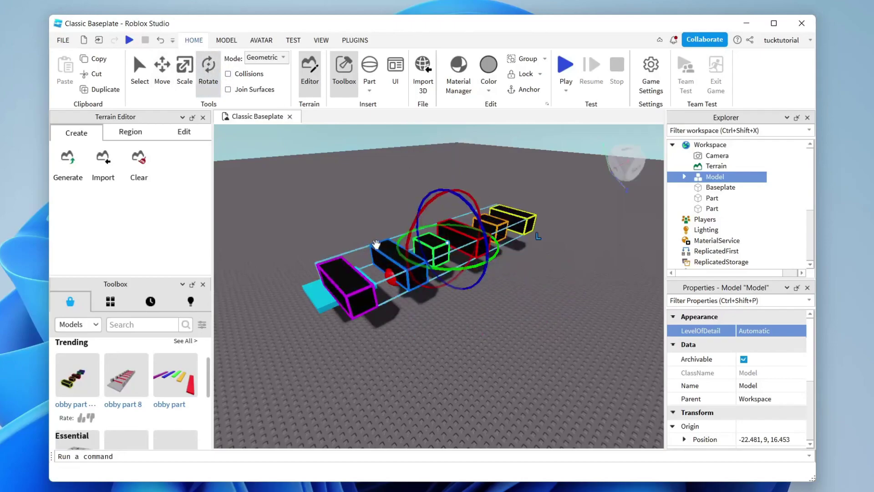
pyautogui.click(162, 68)
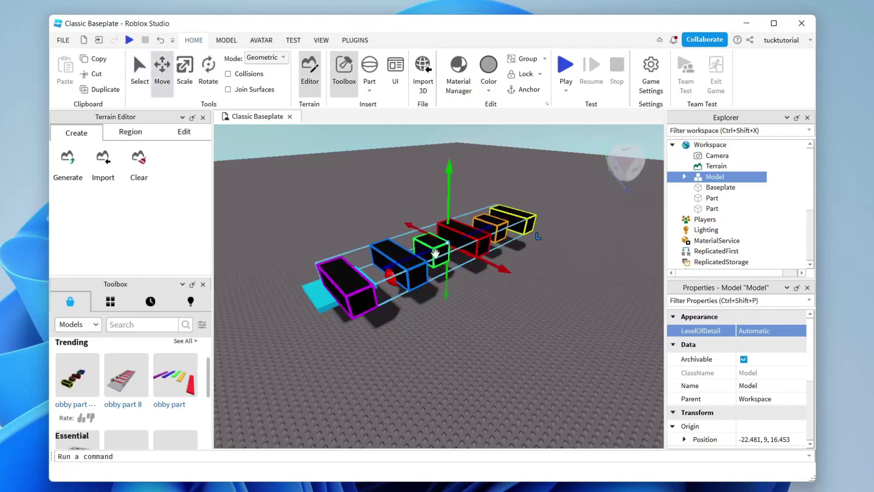
pyautogui.moveTo(468, 238); pyautogui.dragTo(577, 252)
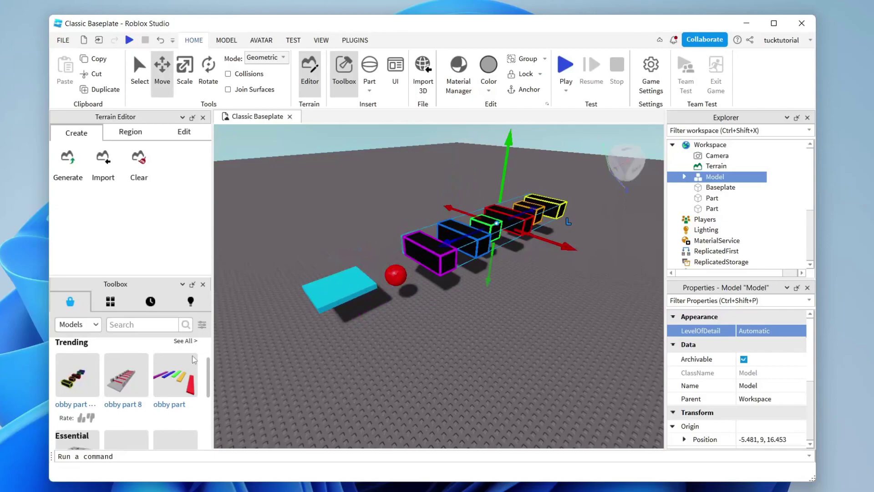
# Step: Move the obby model lengthwise slightly closer to the sphere, to X position -7.481
pyautogui.scroll(-3, 129, 381)
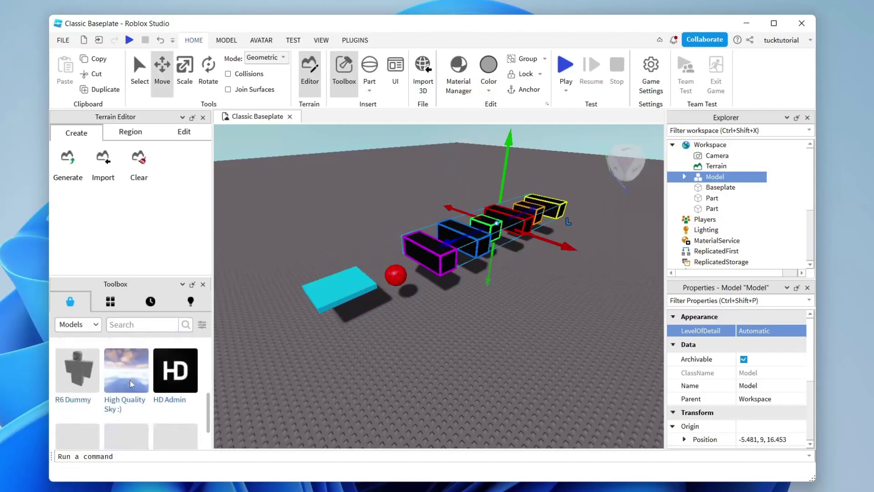
pyautogui.scroll(-3, 130, 380)
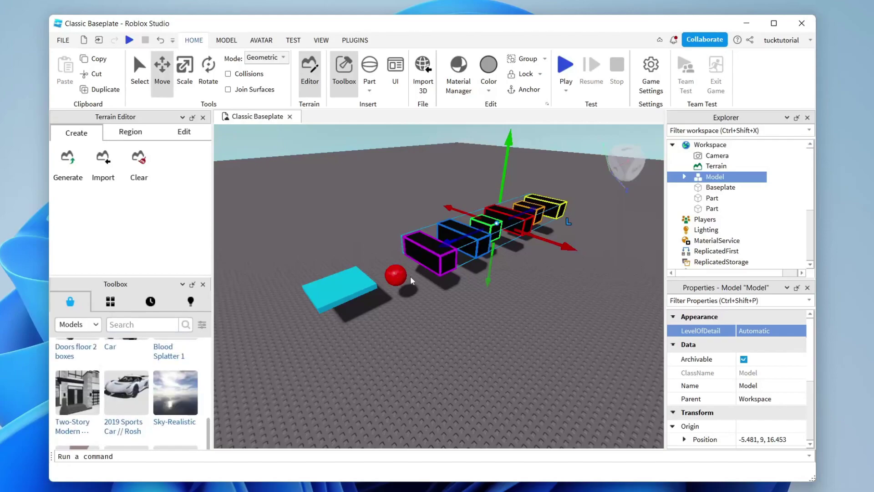
pyautogui.moveTo(463, 310); pyautogui.dragTo(469, 315, button='right')
pyautogui.click(411, 255)
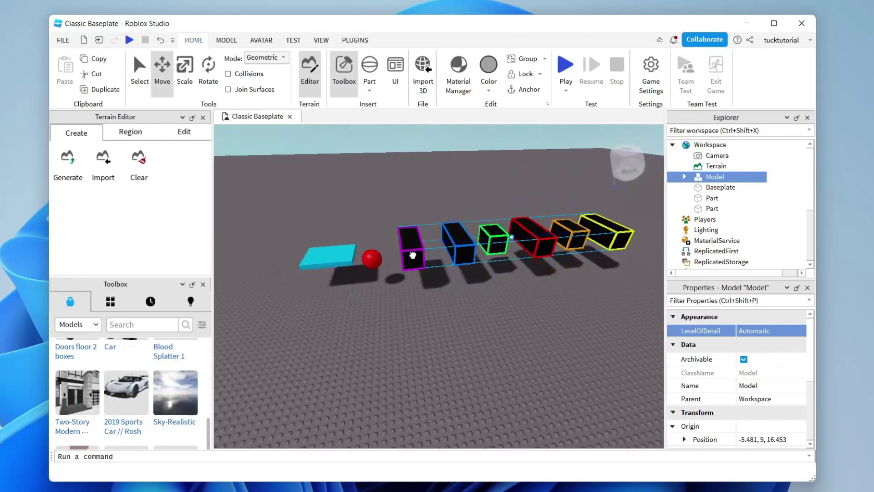
pyautogui.moveTo(452, 246); pyautogui.dragTo(441, 248)
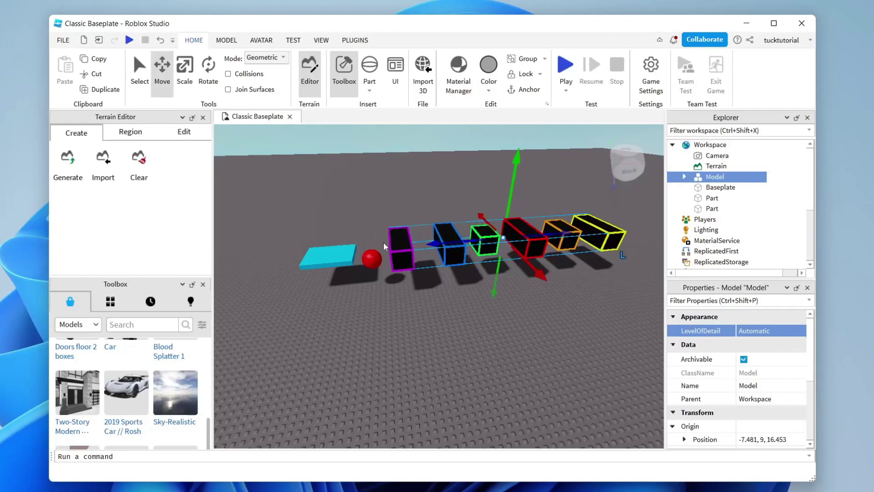
# Step: Start a playtest and walk the character alongside the neon blocks towards the sphere and slab
pyautogui.click(293, 45)
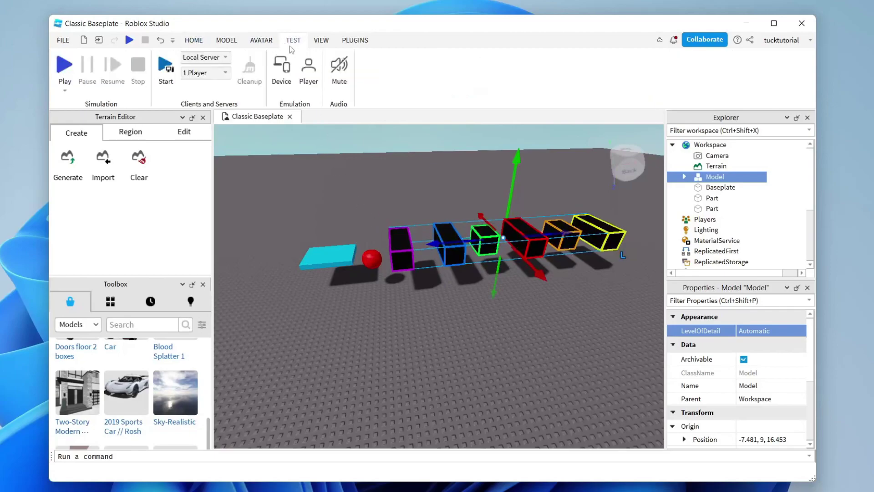
pyautogui.click(65, 66)
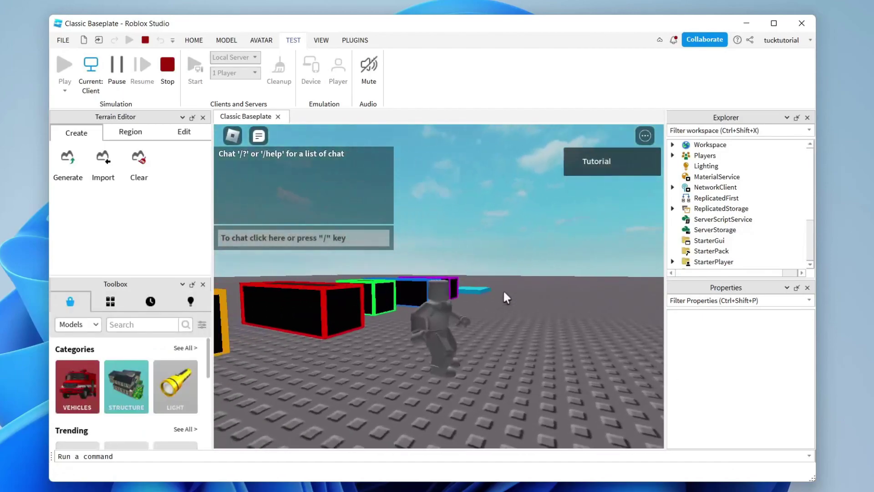
pyautogui.moveTo(503, 292); pyautogui.dragTo(504, 292, button='right')
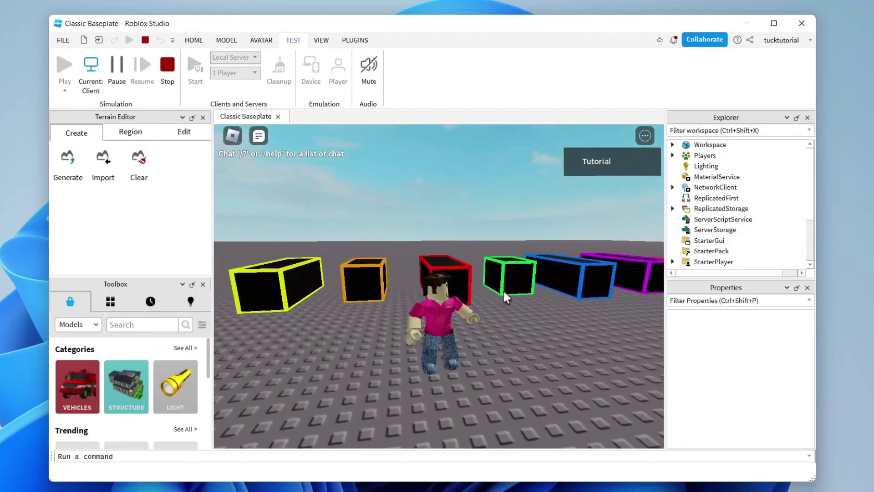
pyautogui.press('d')
pyautogui.press('w')
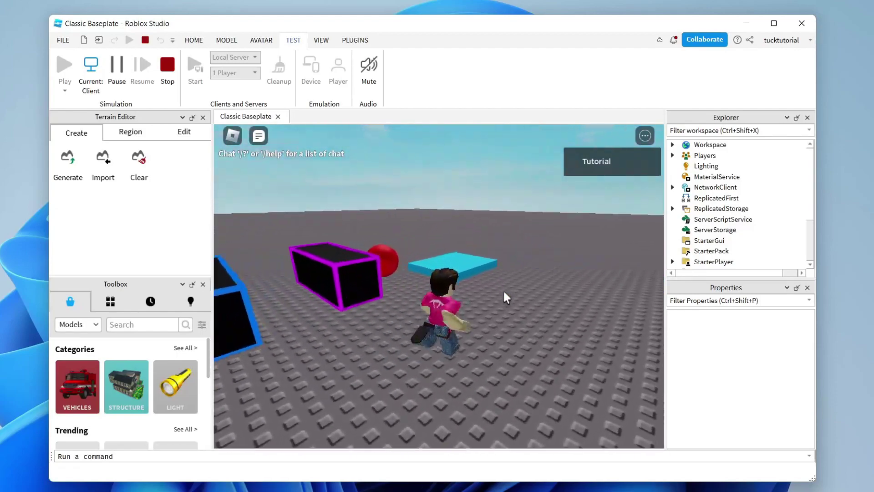
pyautogui.press('w')
pyautogui.moveTo(504, 292); pyautogui.dragTo(504, 291, button='right')
# Step: Make the character jump across the neon obby blocks and stop the playtest
pyautogui.press('space')
pyautogui.press('space')
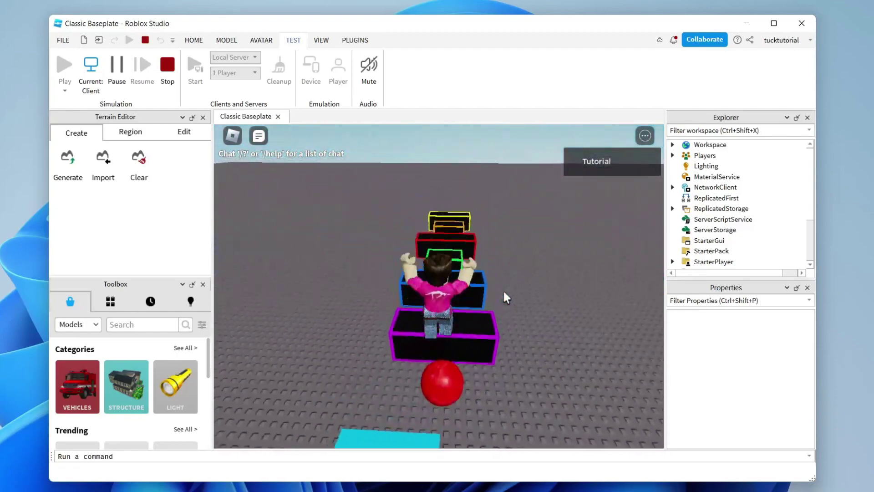
pyautogui.press('space')
pyautogui.press('space')
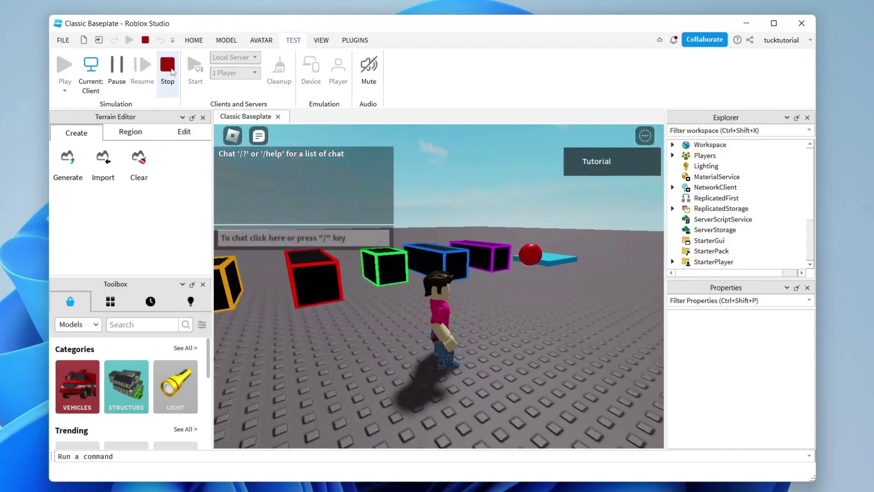
pyautogui.click(167, 66)
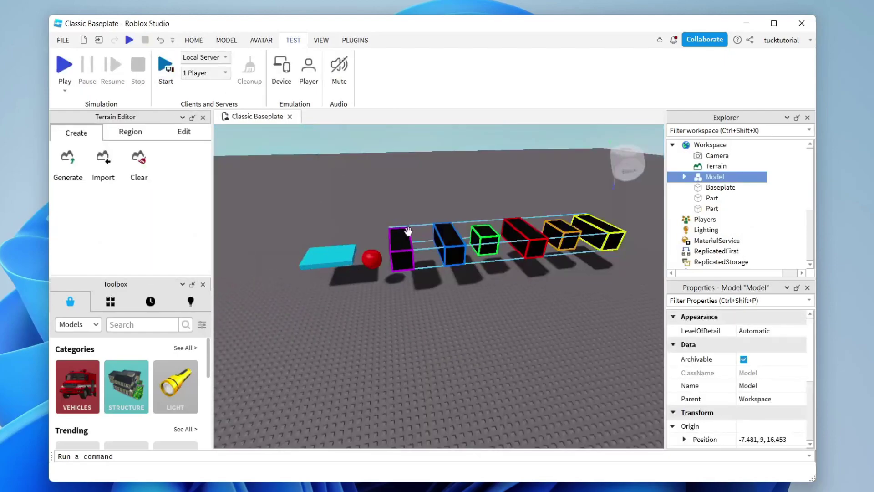
# Step: Save the place to Roblox as a new game named GuideRealm Game, keeping Team Create enabled
pyautogui.scroll(5, 411, 275)
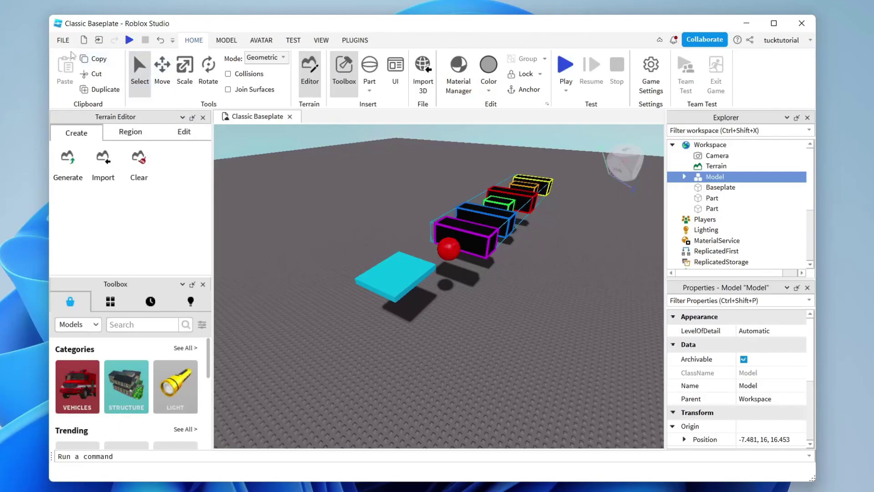
pyautogui.click(63, 40)
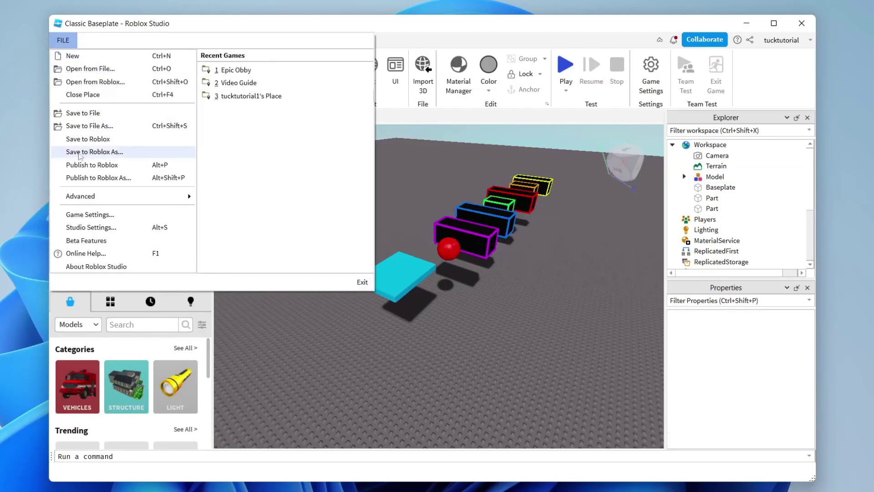
pyautogui.click(94, 152)
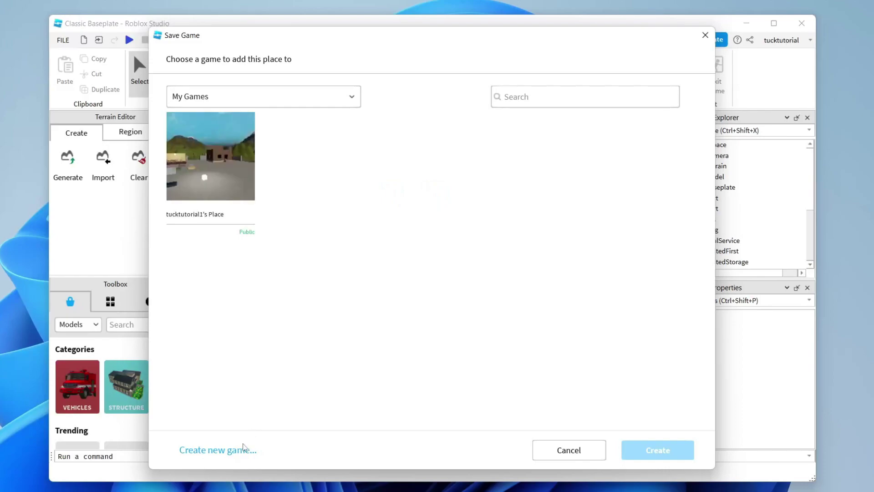
pyautogui.click(230, 451)
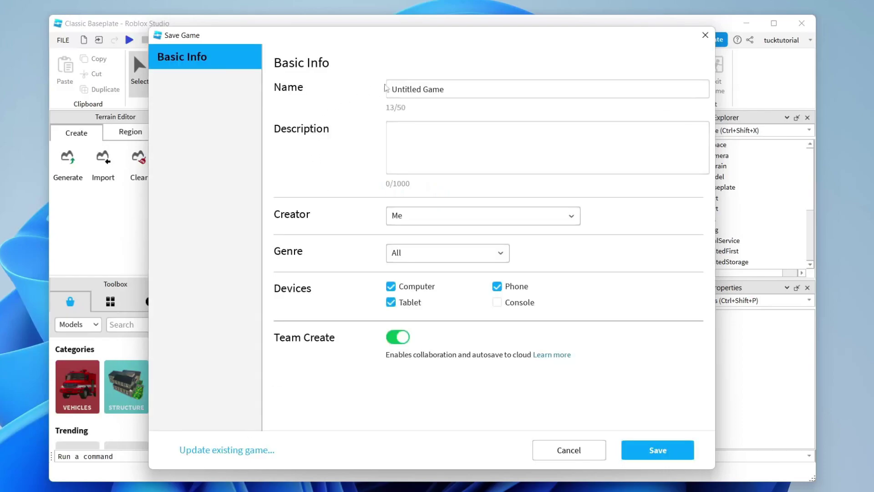
pyautogui.moveTo(461, 87); pyautogui.dragTo(390, 91)
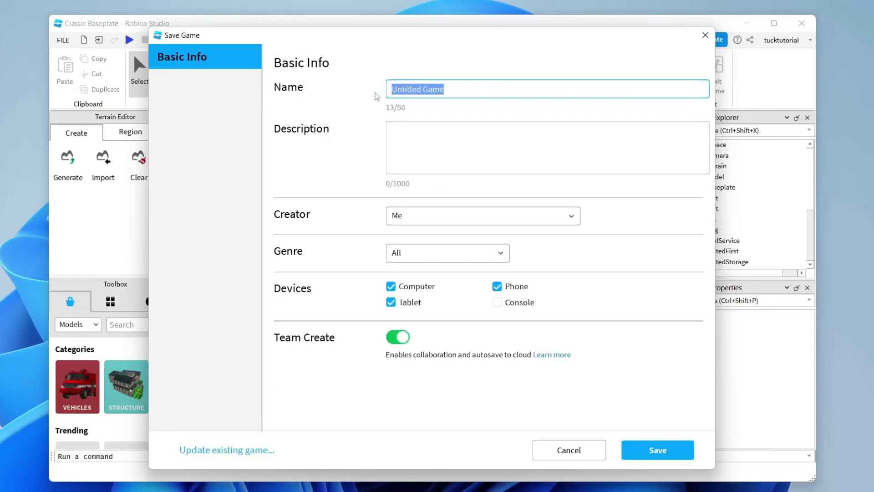
pyautogui.write('G')
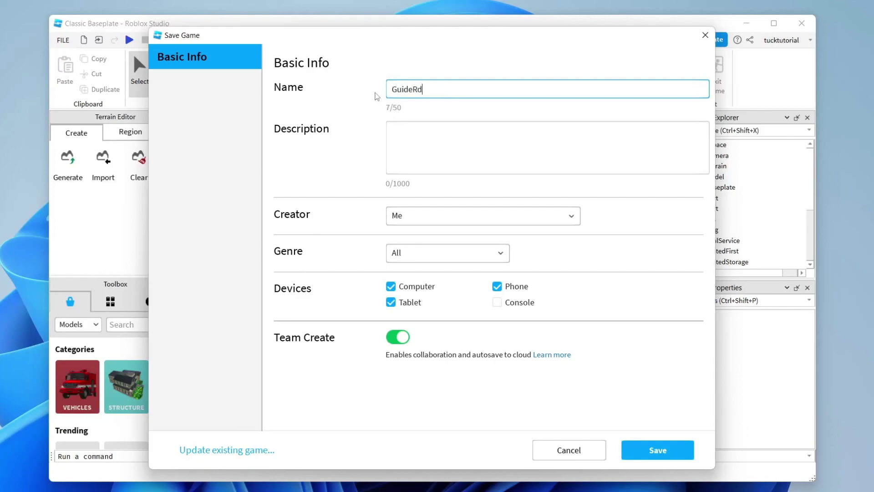
pyautogui.write('uideRealm Game')
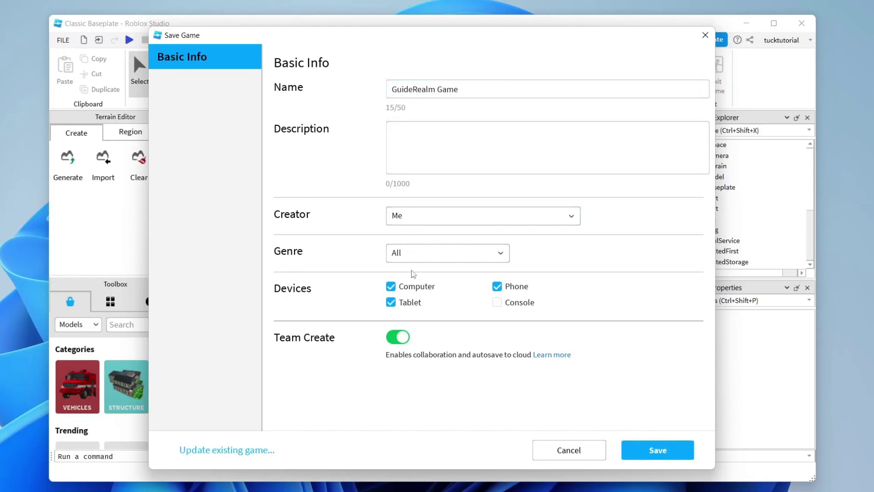
pyautogui.click(399, 340)
pyautogui.click(399, 341)
pyautogui.click(673, 451)
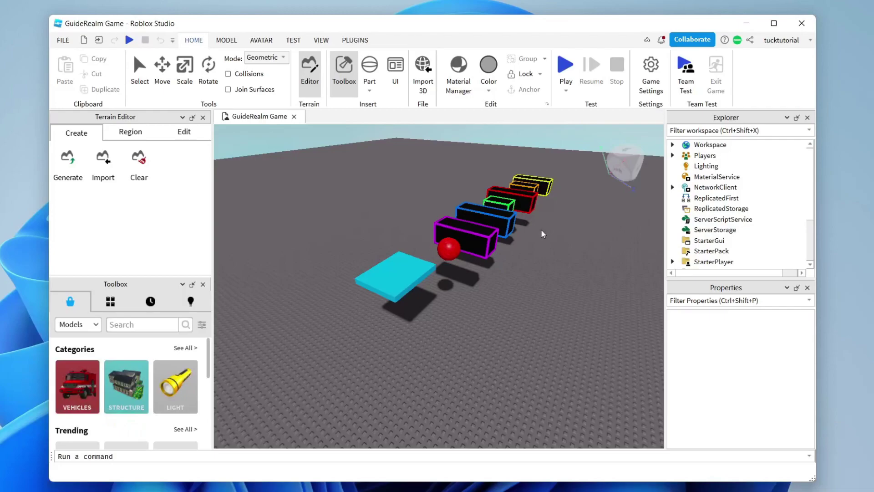
# Step: Publish the game to Roblox and save its game settings with playability set to Public
pyautogui.click(63, 41)
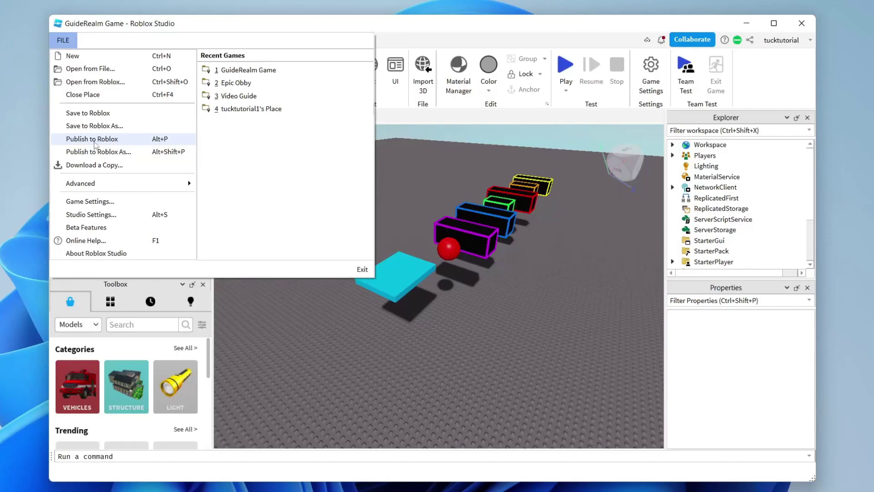
pyautogui.click(94, 142)
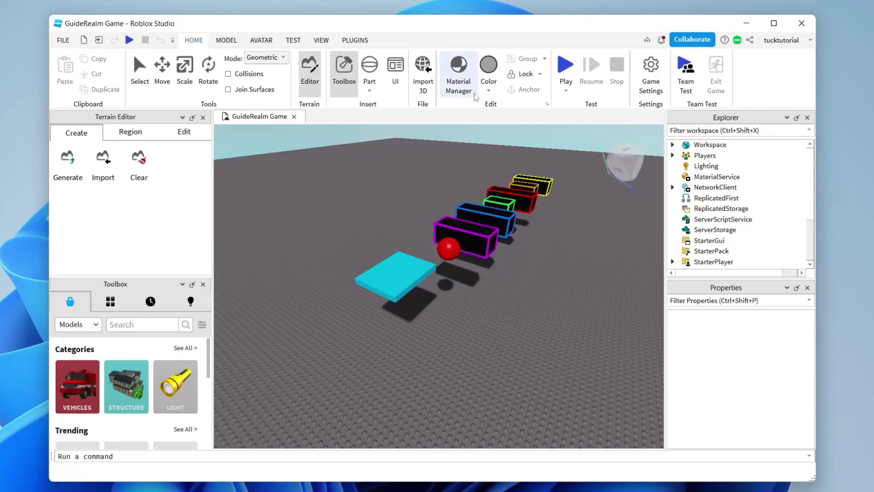
pyautogui.click(644, 74)
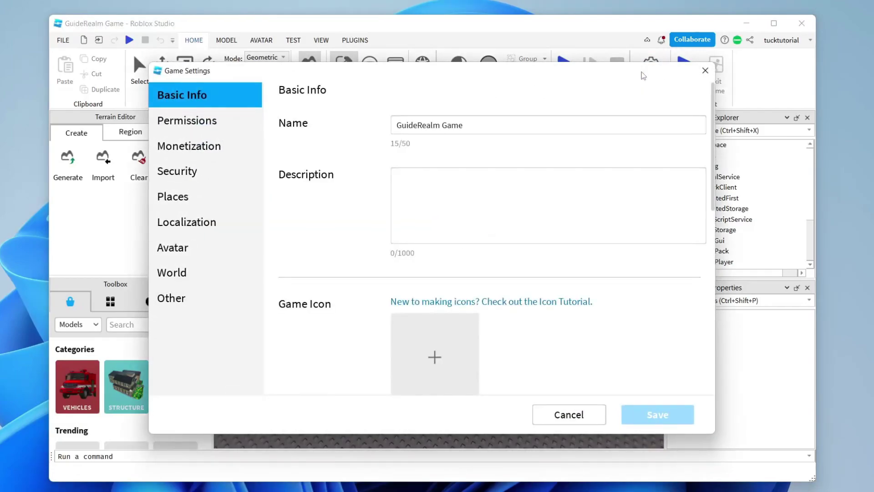
pyautogui.scroll(-2, 347, 252)
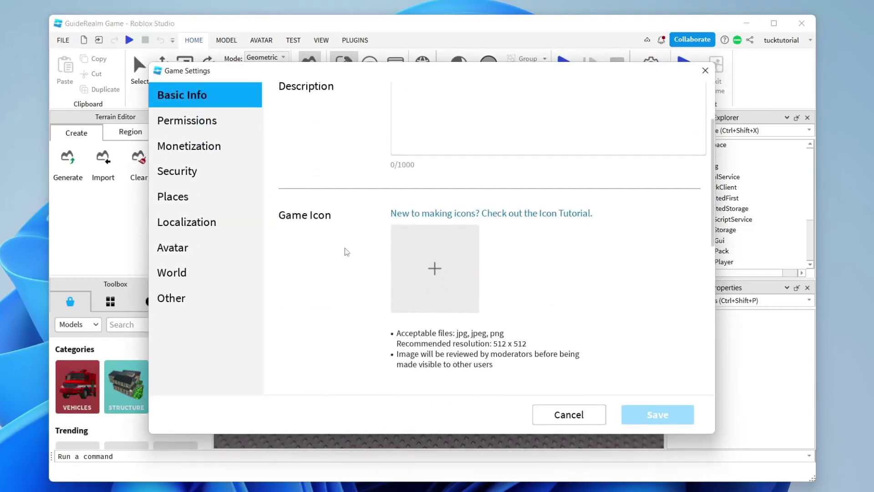
pyautogui.scroll(2, 374, 232)
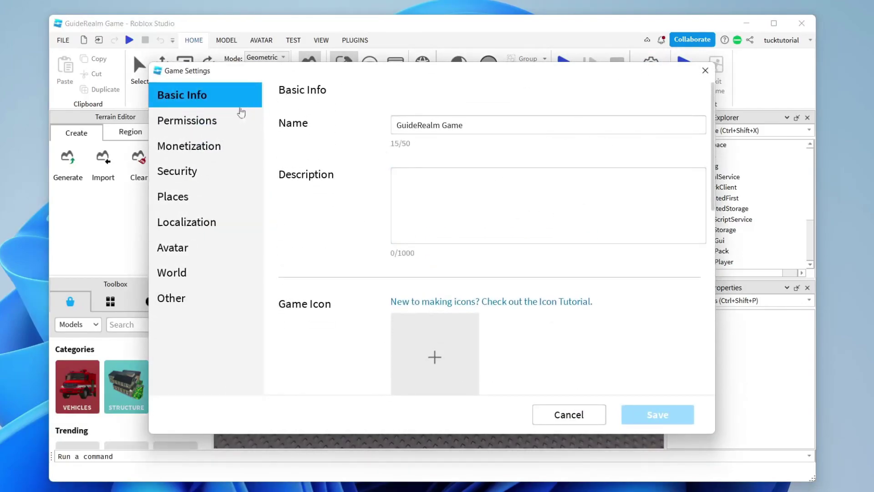
pyautogui.click(177, 125)
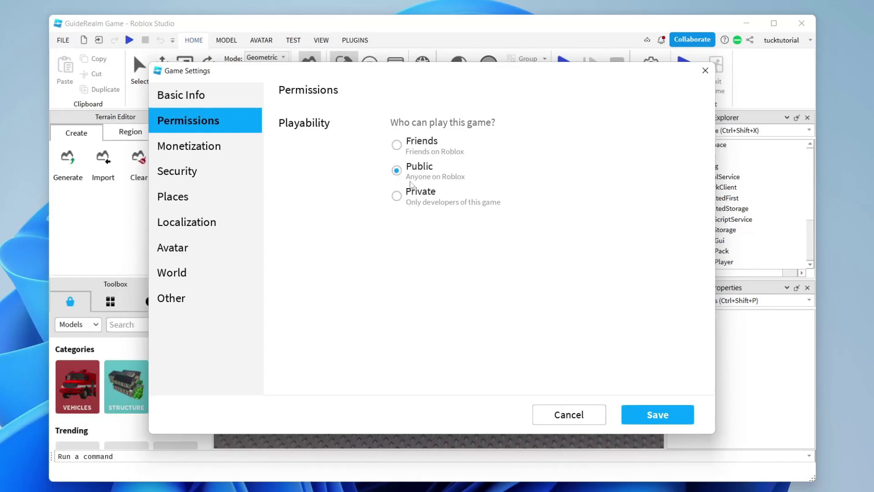
pyautogui.click(649, 416)
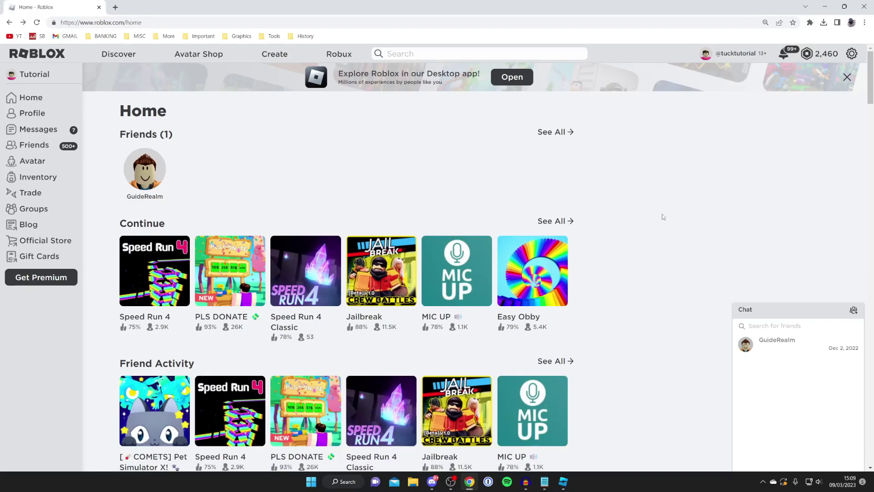
# Step: Switch to the Roblox website in the browser, open GuideRealm Game from the creator dashboard, and launch it from its Roblox page
pyautogui.click(289, 58)
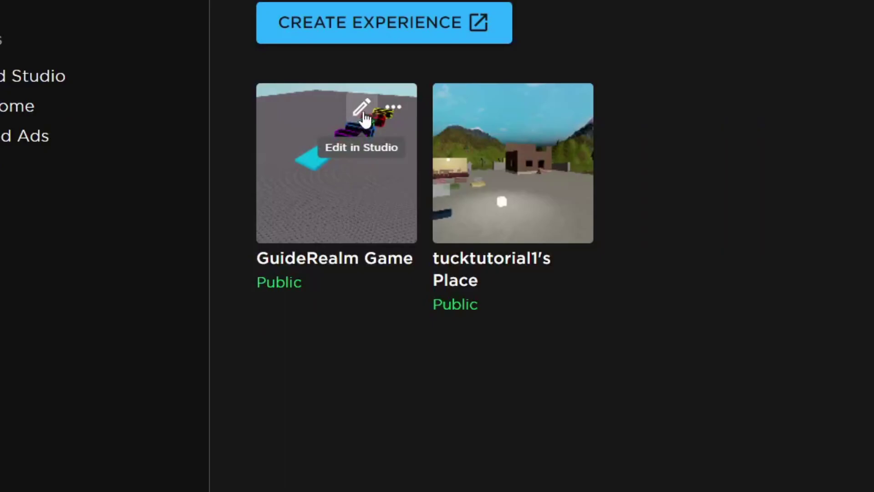
pyautogui.click(392, 108)
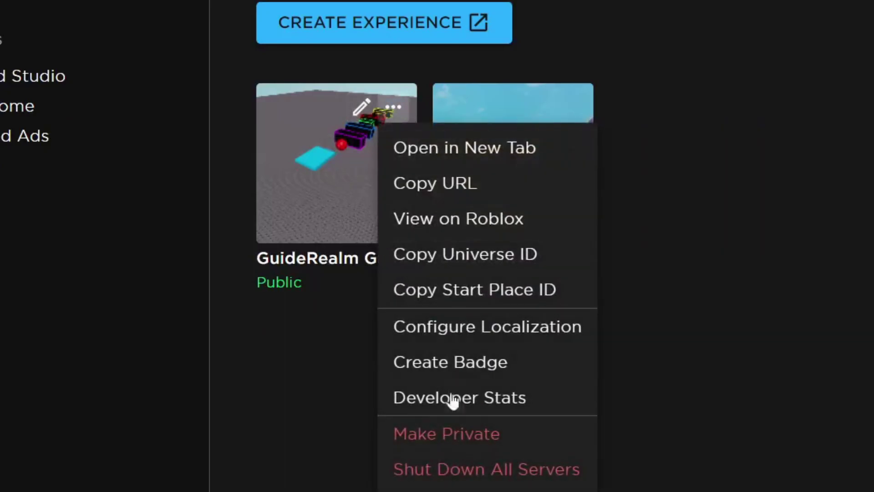
pyautogui.click(296, 172)
pyautogui.click(322, 230)
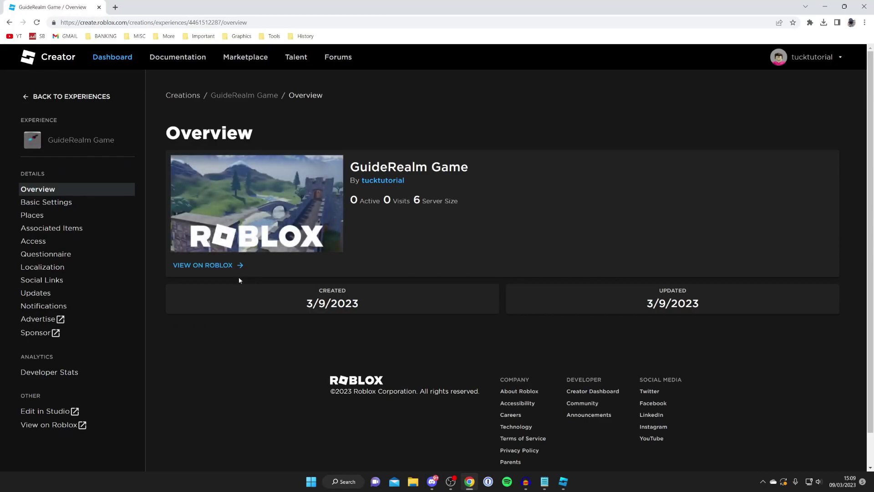
pyautogui.click(220, 269)
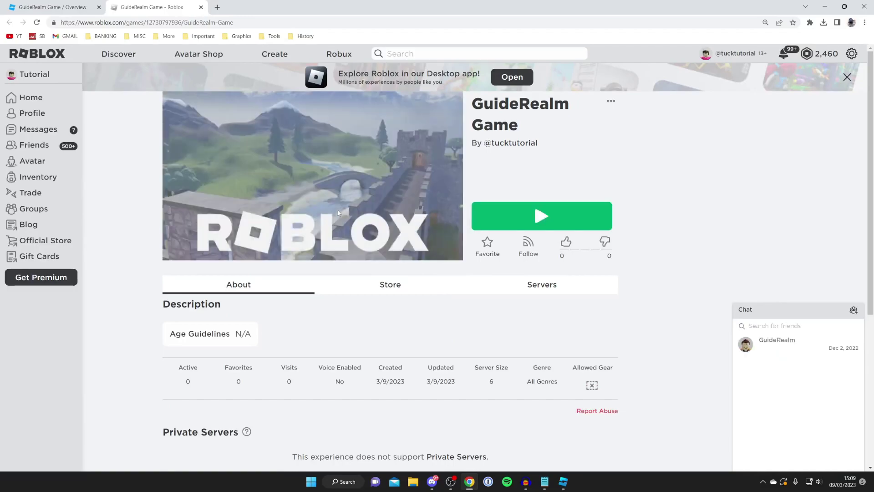
pyautogui.click(526, 217)
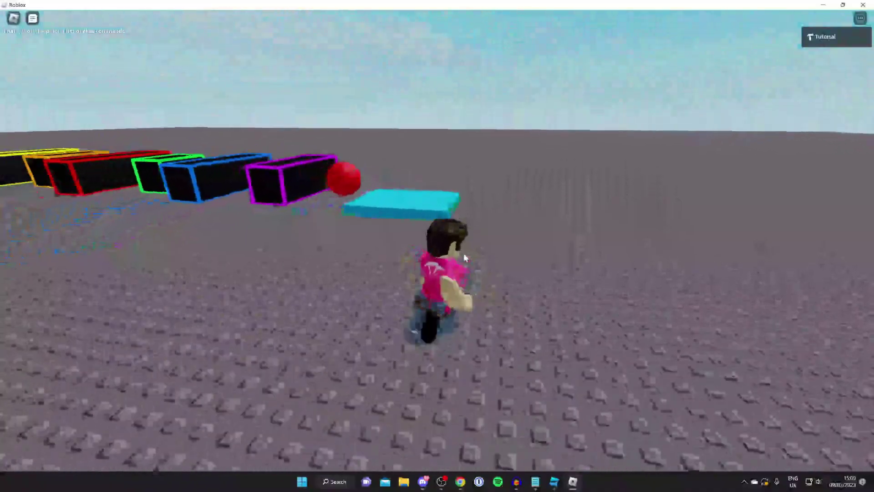
# Step: Run the character over the cyan slab and jump across the neon blocks from purple towards yellow
pyautogui.press('w')
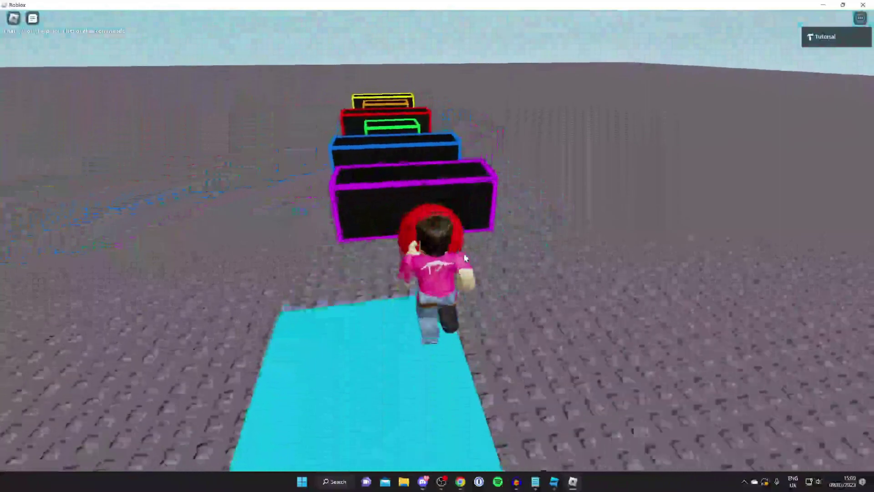
pyautogui.press('space')
pyautogui.moveTo(464, 258); pyautogui.dragTo(464, 257, button='right')
pyautogui.press('w')
pyautogui.press('space')
pyautogui.press('w')
pyautogui.press('space')
pyautogui.press('space')
pyautogui.press('space')
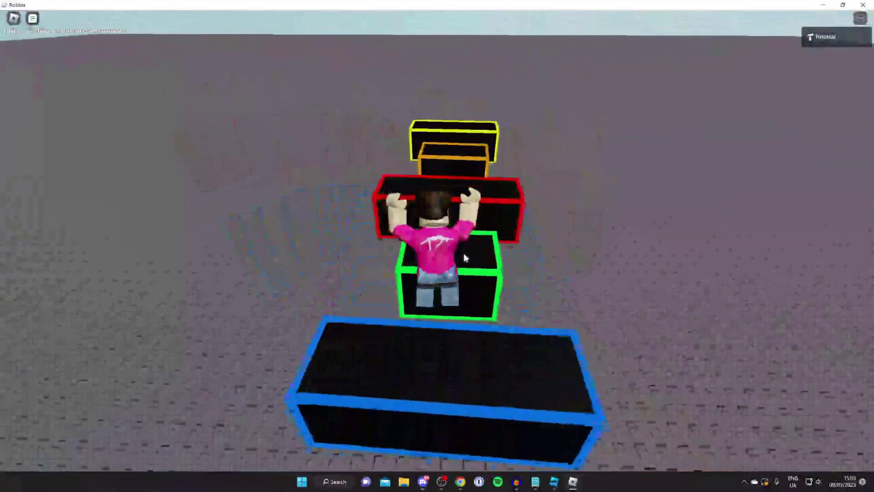
pyautogui.press('w')
pyautogui.press('space')
pyautogui.press('space')
pyautogui.press('space')
# Step: Turn the character around at the far end and jump back across the blocks to the cyan slab
pyautogui.moveTo(465, 257); pyautogui.dragTo(465, 258, button='right')
pyautogui.press('w')
pyautogui.press('space')
pyautogui.press('space')
pyautogui.press('space')
pyautogui.press('w')
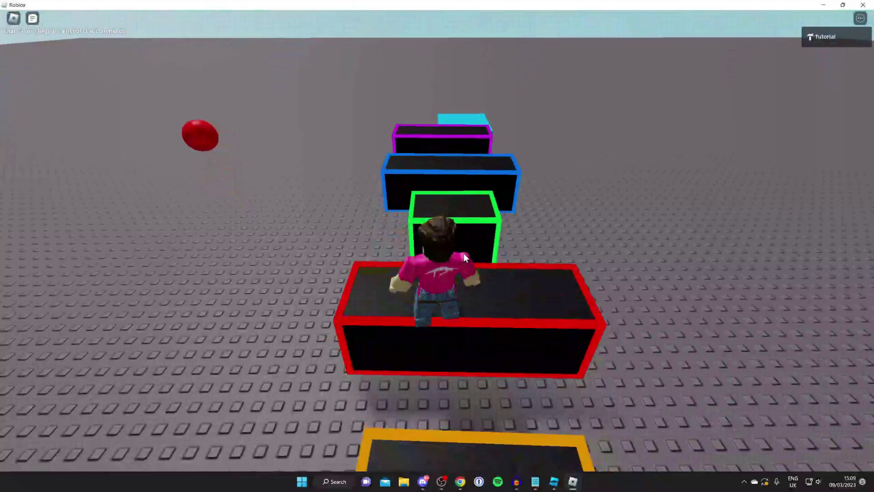
pyautogui.press('space')
pyautogui.press('space')
pyautogui.press('w')
pyautogui.press('space')
pyautogui.press('space')
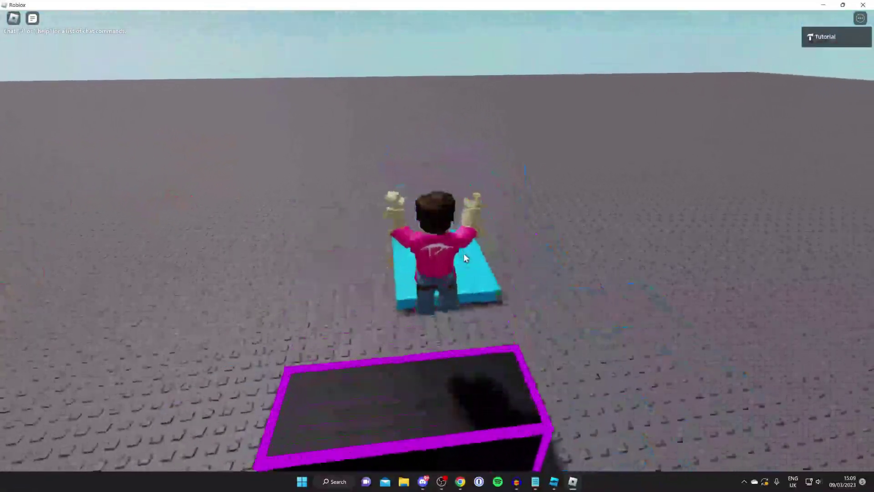
# Step: Make a second run from the cyan slab, jumping block to block up to the orange and yellow ones
pyautogui.moveTo(463, 253); pyautogui.dragTo(464, 254, button='right')
pyautogui.press('s')
pyautogui.press('w')
pyautogui.press('space')
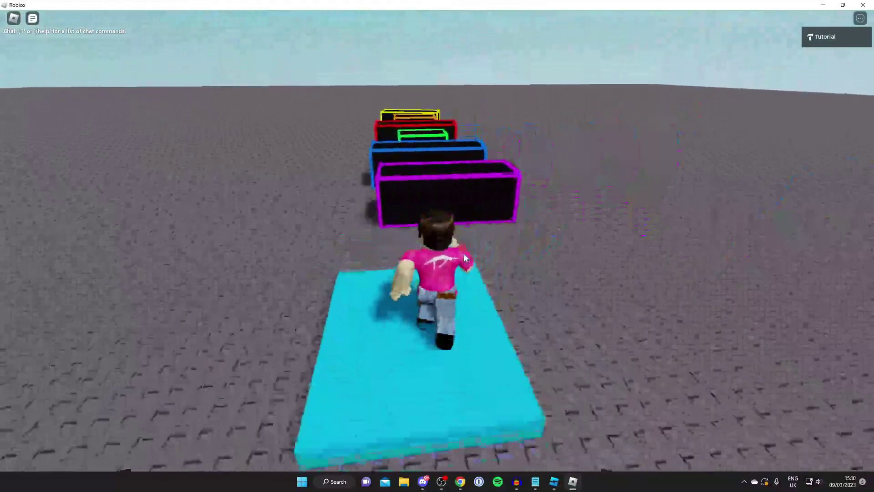
pyautogui.press('space')
pyautogui.press('space')
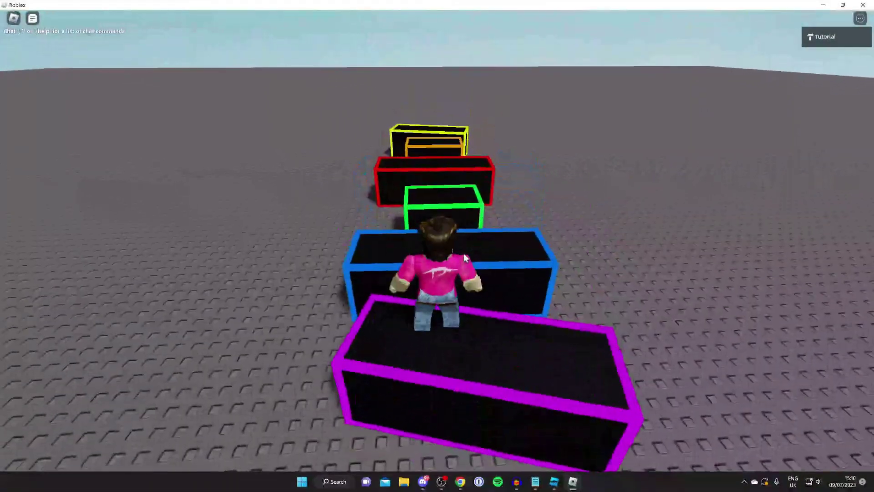
pyautogui.press('space')
pyautogui.press('w')
pyautogui.press('space')
pyautogui.press('space')
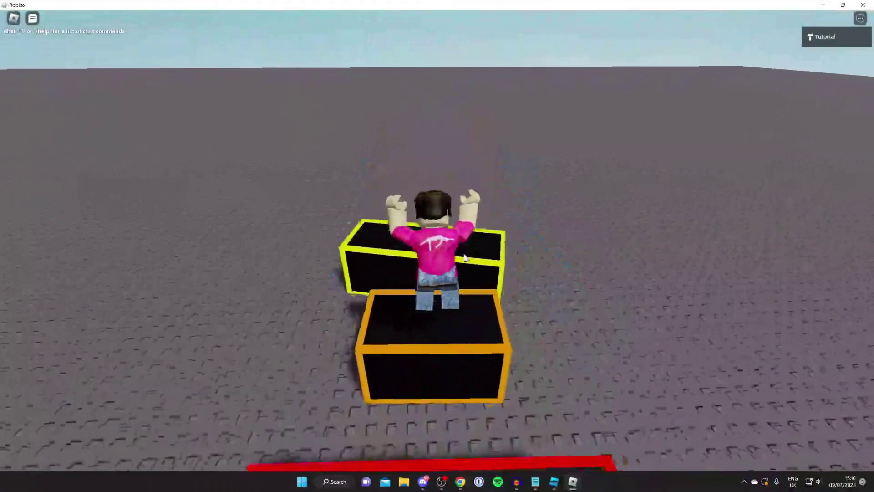
# Step: Turn around again and make the second return run over the green, blue and purple blocks to the slab
pyautogui.moveTo(464, 253); pyautogui.dragTo(463, 253, button='right')
pyautogui.press('w')
pyautogui.press('space')
pyautogui.press('w')
pyautogui.press('space')
pyautogui.press('space')
pyautogui.press('space')
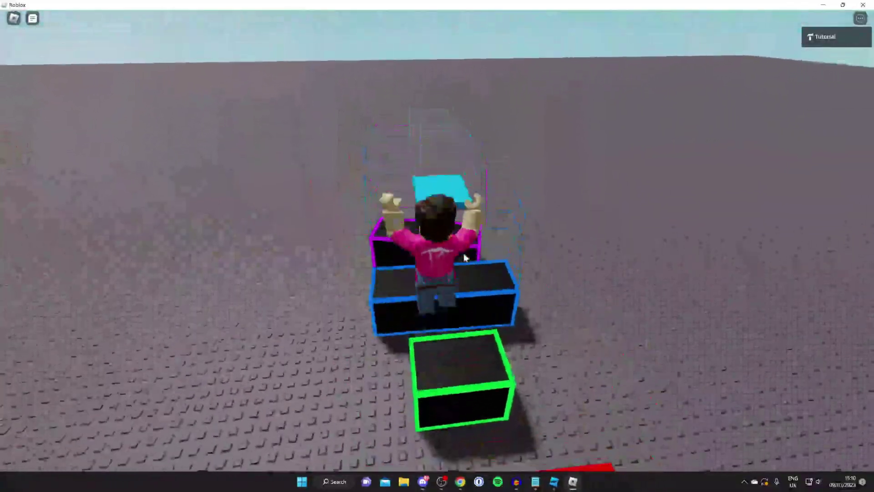
pyautogui.press('w')
pyautogui.press('space')
pyautogui.press('space')
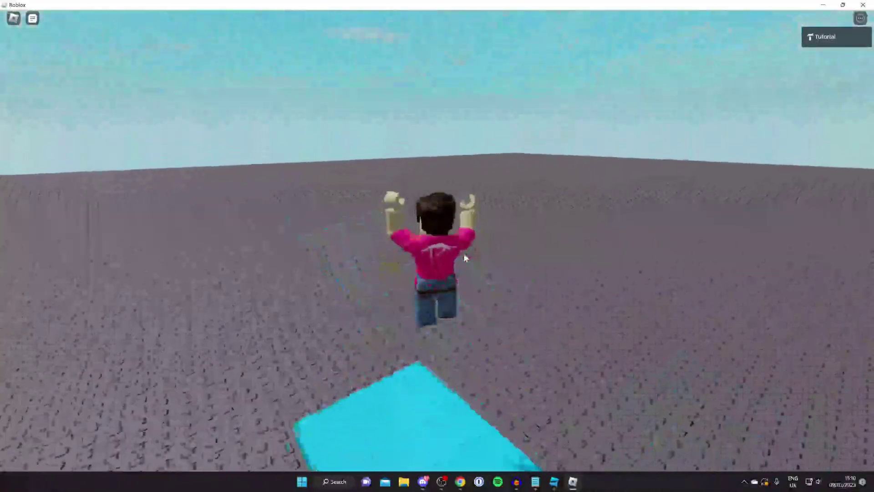
# Step: Run the character off the cyan slab and away from the obby across the open baseplate
pyautogui.press('w')
pyautogui.moveTo(464, 254); pyautogui.dragTo(455, 257, button='right')
pyautogui.press('s')
pyautogui.press('s')
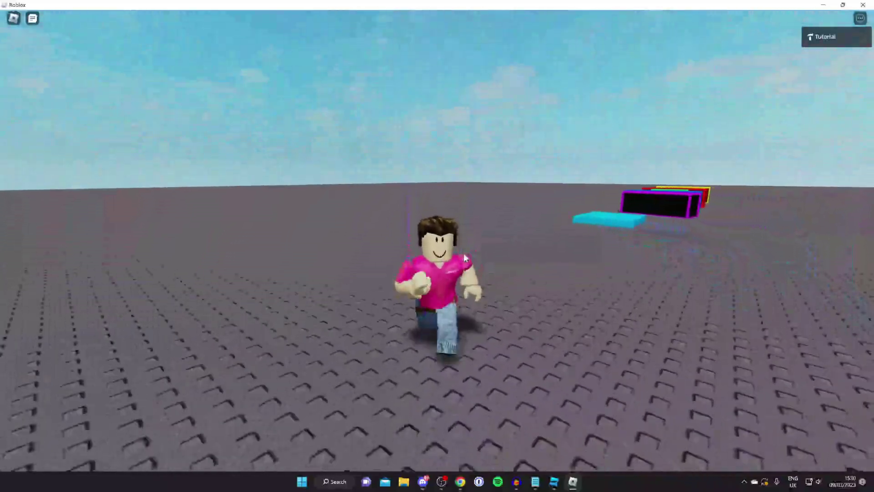